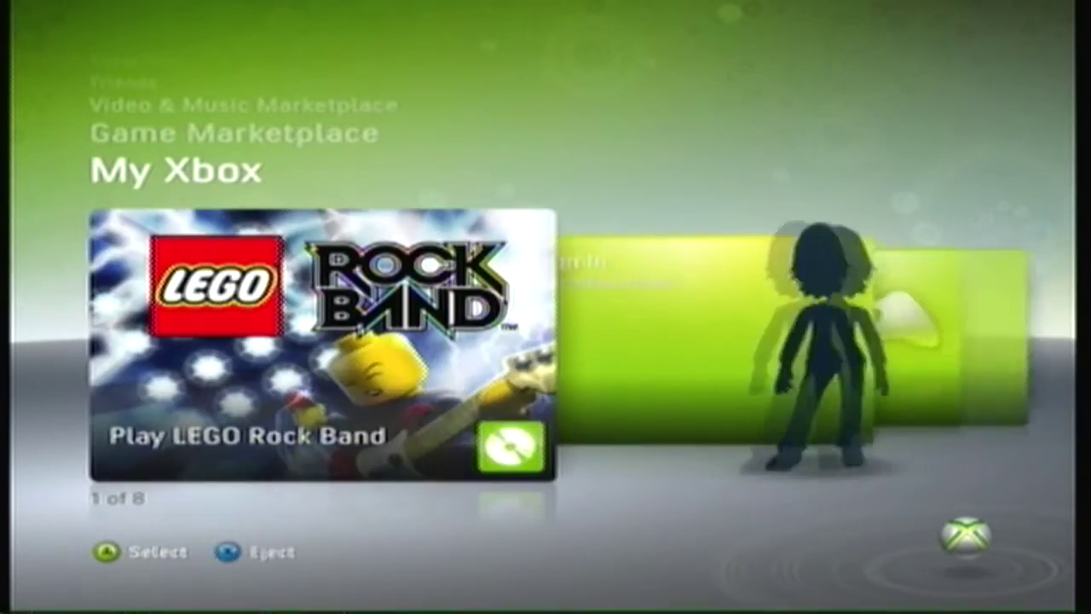
Go through System Settings > Memory > Hard Drive and highlight the Gamer Profiles category
{"action": "key", "text": "Right"}
{"action": "key", "text": "Right"}
{"action": "key", "text": "Right"}
{"action": "key", "text": "Right"}
{"action": "key", "text": "Right"}
{"action": "key", "text": "Right"}
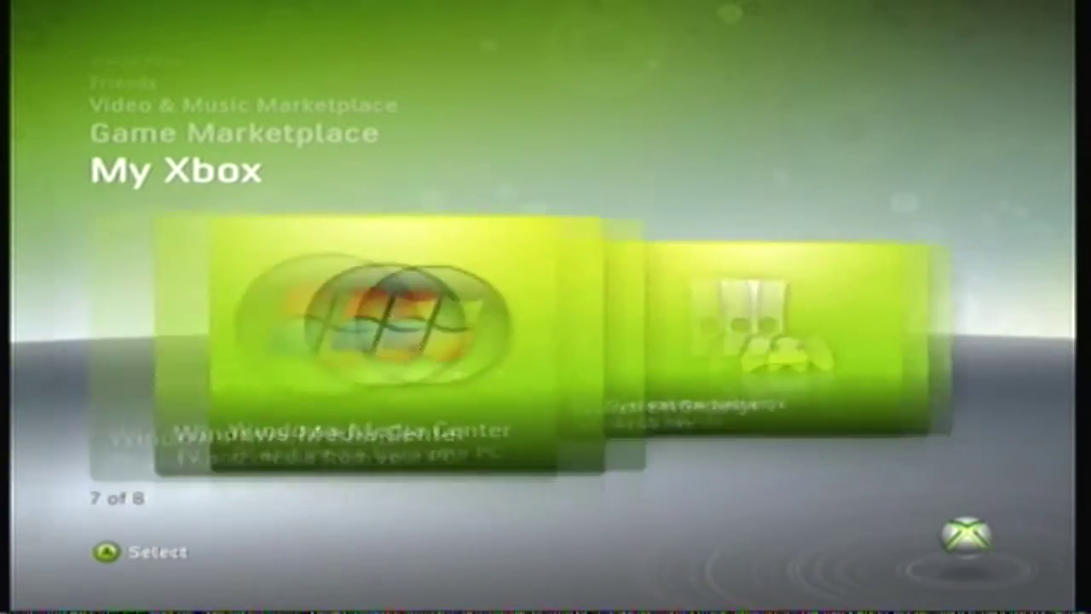
{"action": "key", "text": "Right"}
{"action": "key", "text": "Return"}
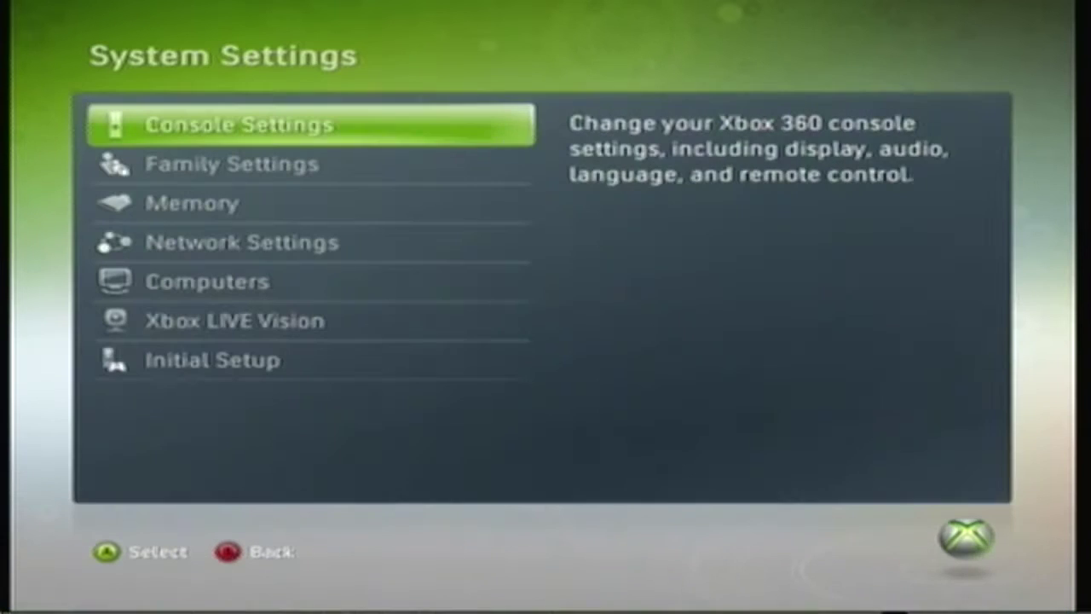
{"action": "key", "text": "Down"}
{"action": "key", "text": "Down"}
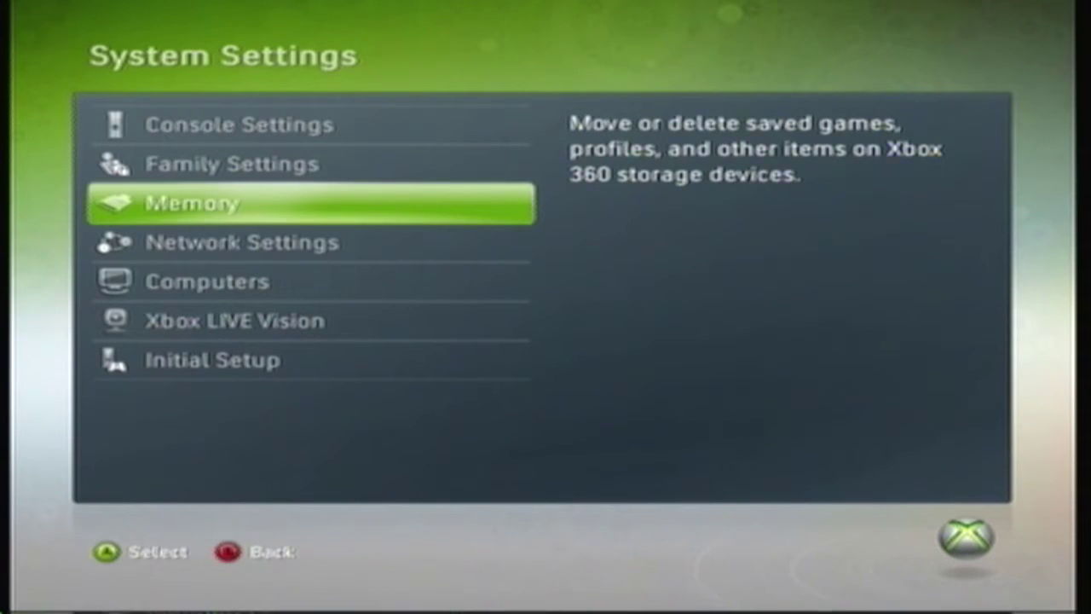
{"action": "key", "text": "Return"}
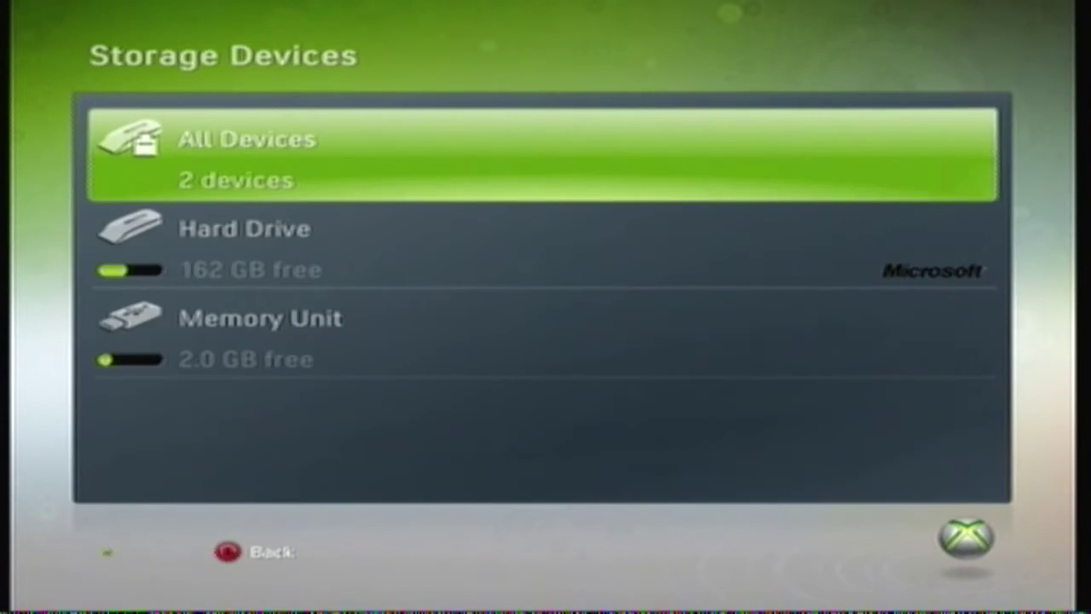
{"action": "key", "text": "Down"}
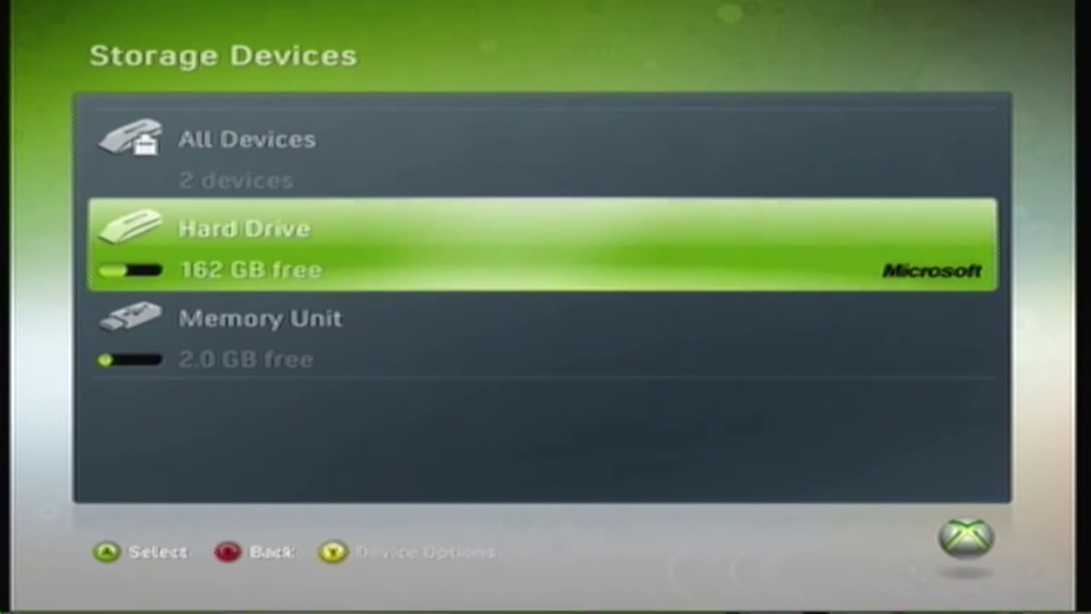
{"action": "key", "text": "Return"}
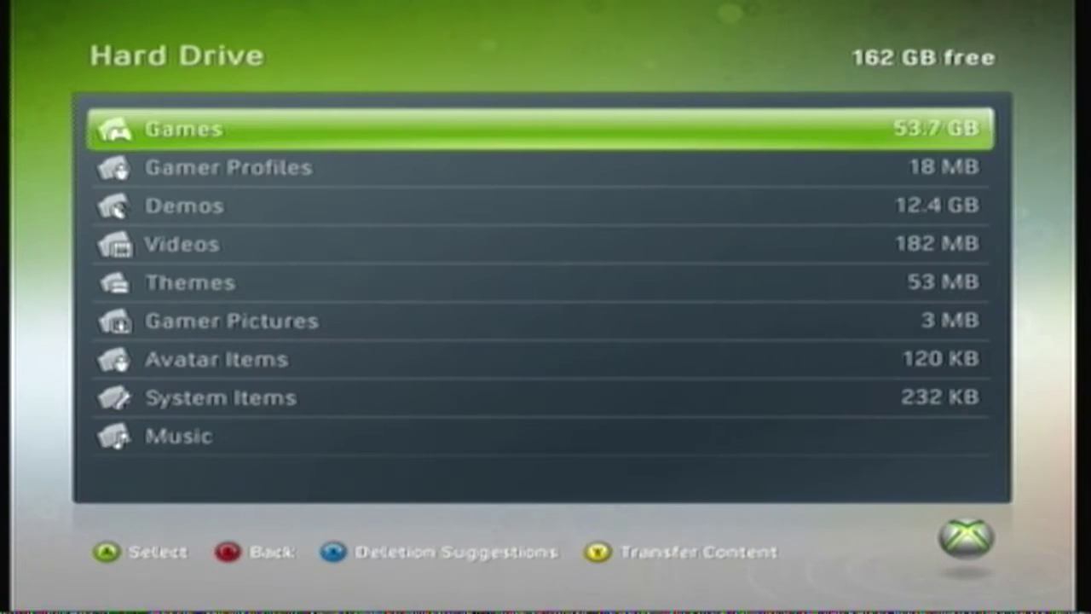
{"action": "key", "text": "Down"}
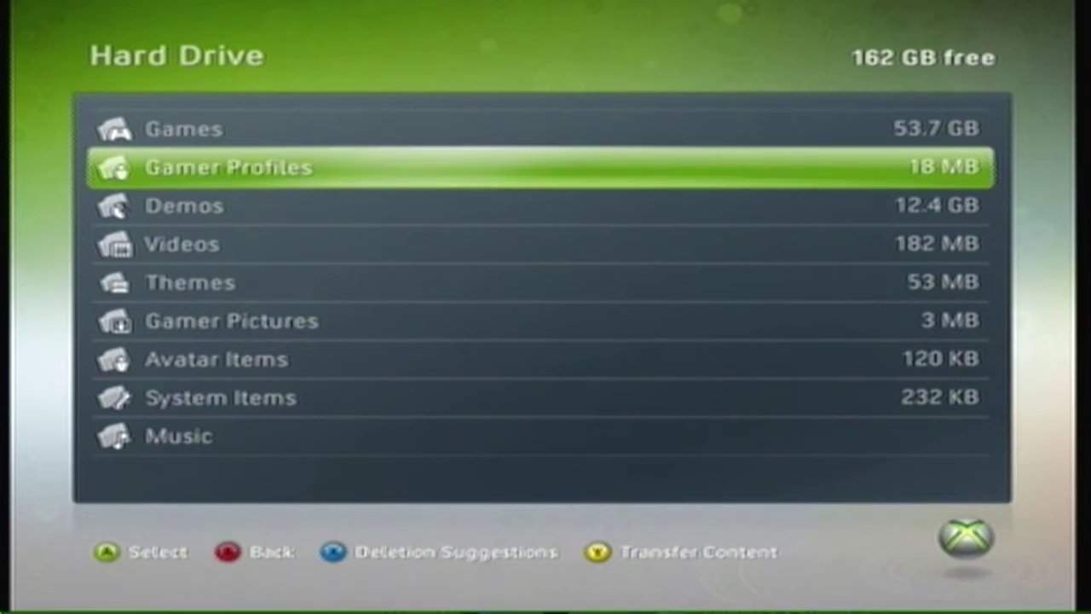
Move a gamer profile from the hard drive to the 2.0 GB Memory Unit
{"action": "key", "text": "Return"}
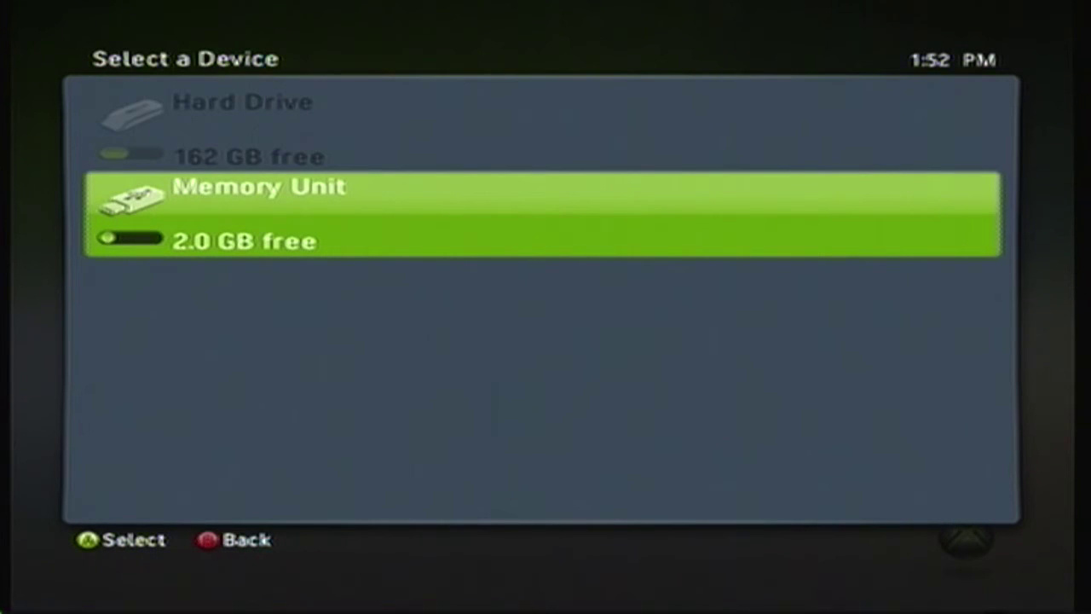
{"action": "key", "text": "Return"}
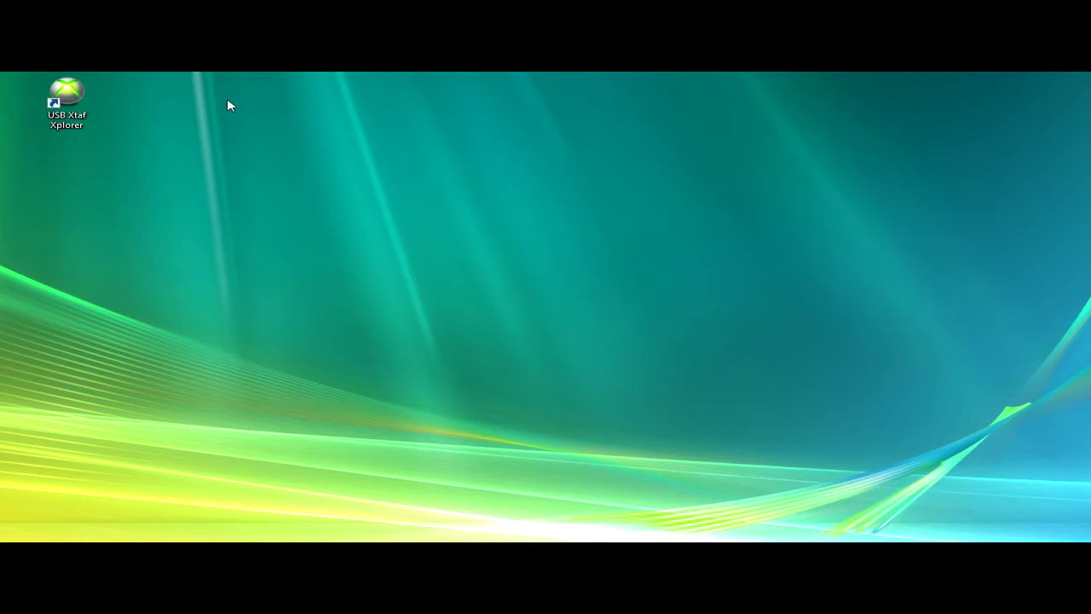
Launch USB Xtaf Xplorer and open the connected USB drive with File > Open Device
{"action": "double_click", "coordinate": [66, 93]}
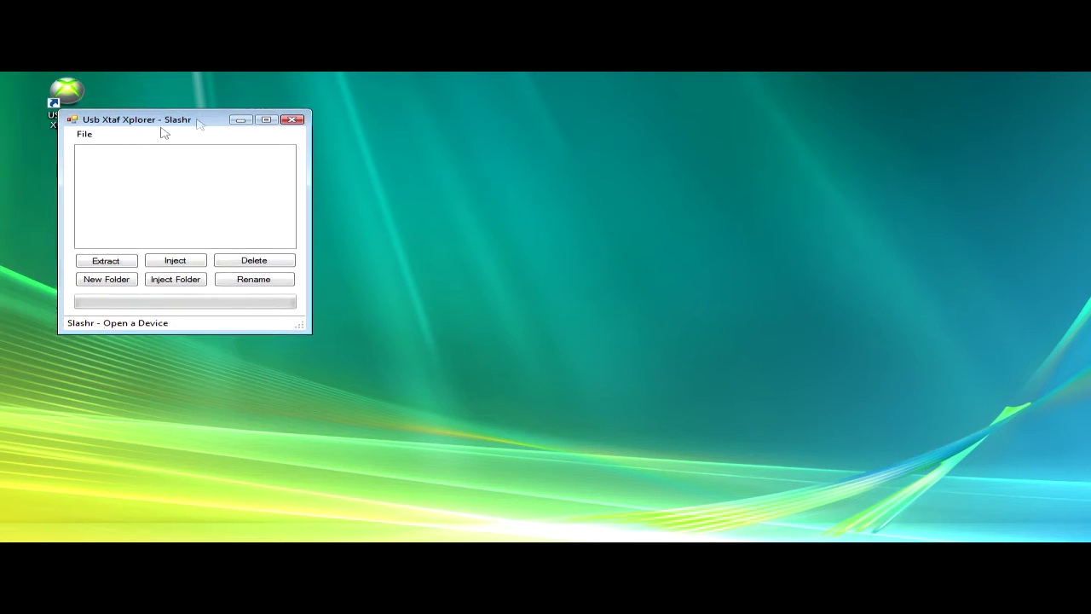
{"action": "left_click", "coordinate": [94, 137]}
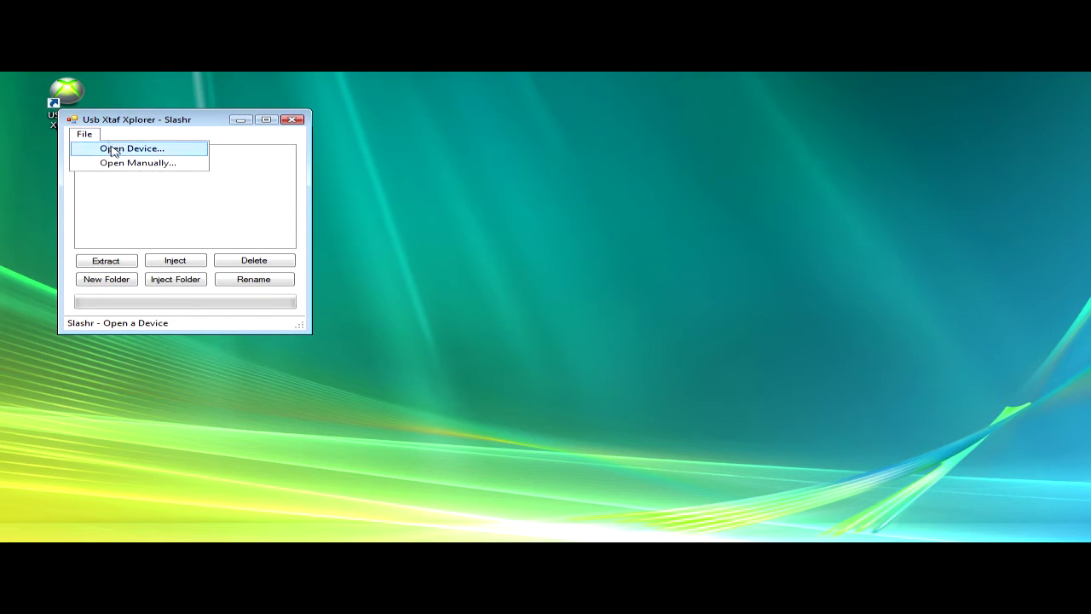
{"action": "left_click", "coordinate": [112, 150]}
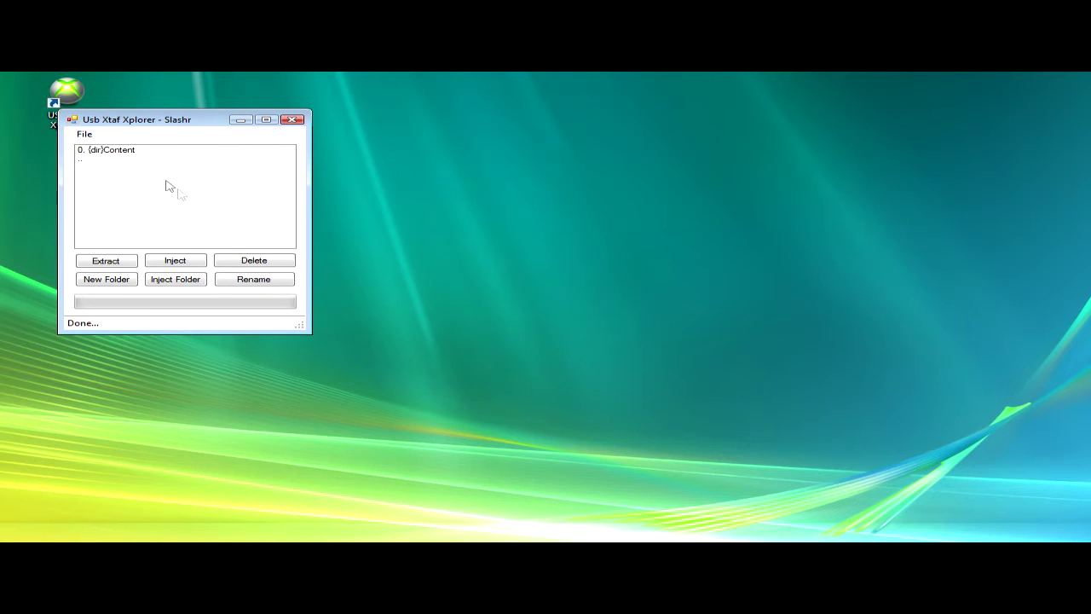
Browse into Content, the profile folder, FFFE07D1 and then 00010000
{"action": "double_click", "coordinate": [122, 156]}
{"action": "double_click", "coordinate": [122, 151]}
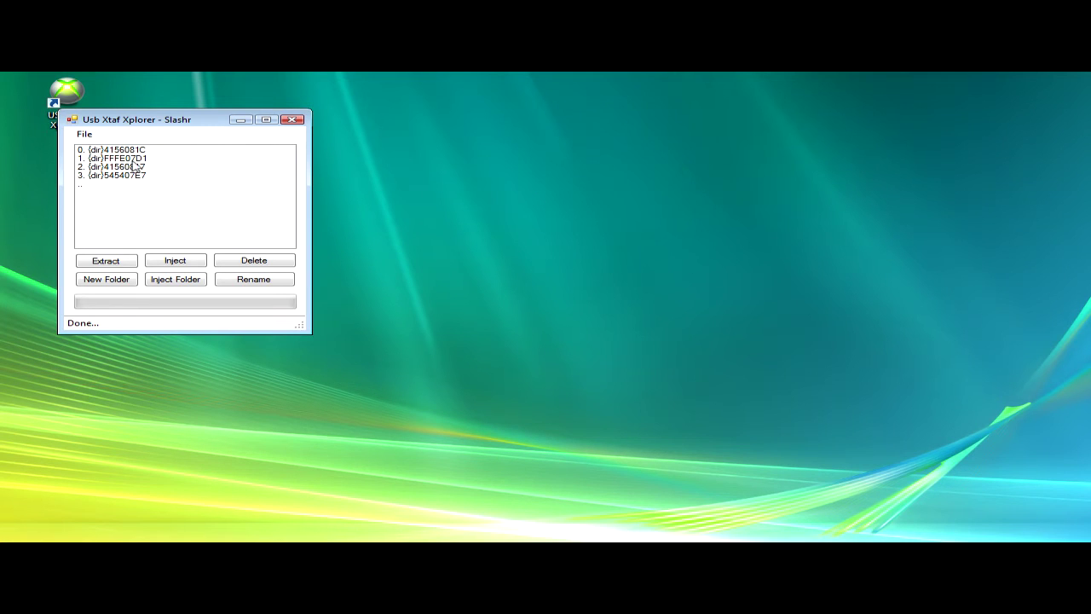
{"action": "double_click", "coordinate": [135, 159]}
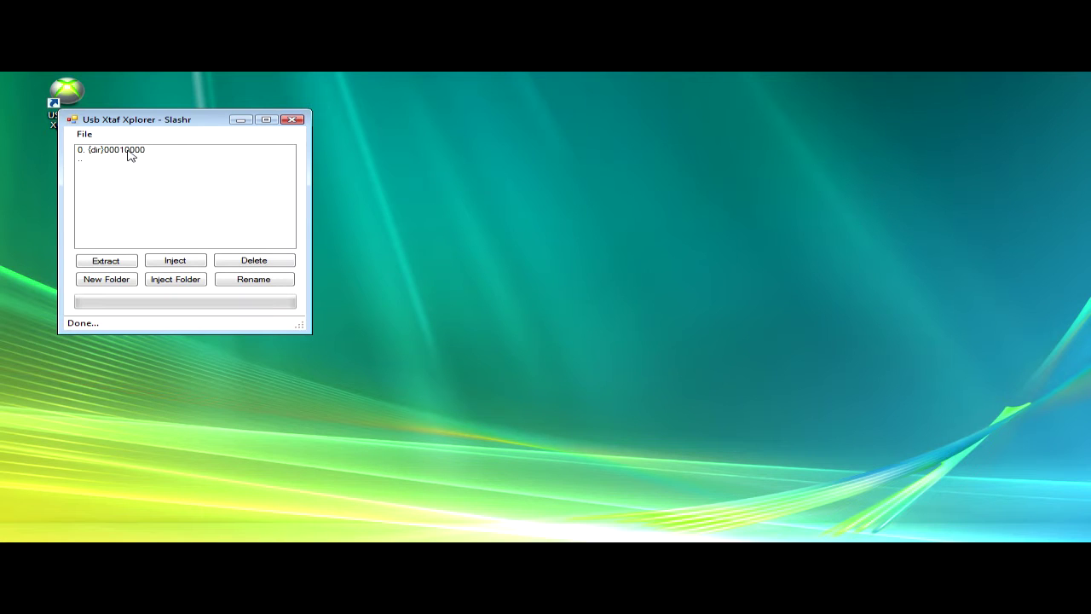
{"action": "double_click", "coordinate": [128, 151]}
Extract the profile file EEB1C63F84F43FE0 to the Desktop
{"action": "left_click", "coordinate": [130, 151]}
{"action": "left_click", "coordinate": [117, 263]}
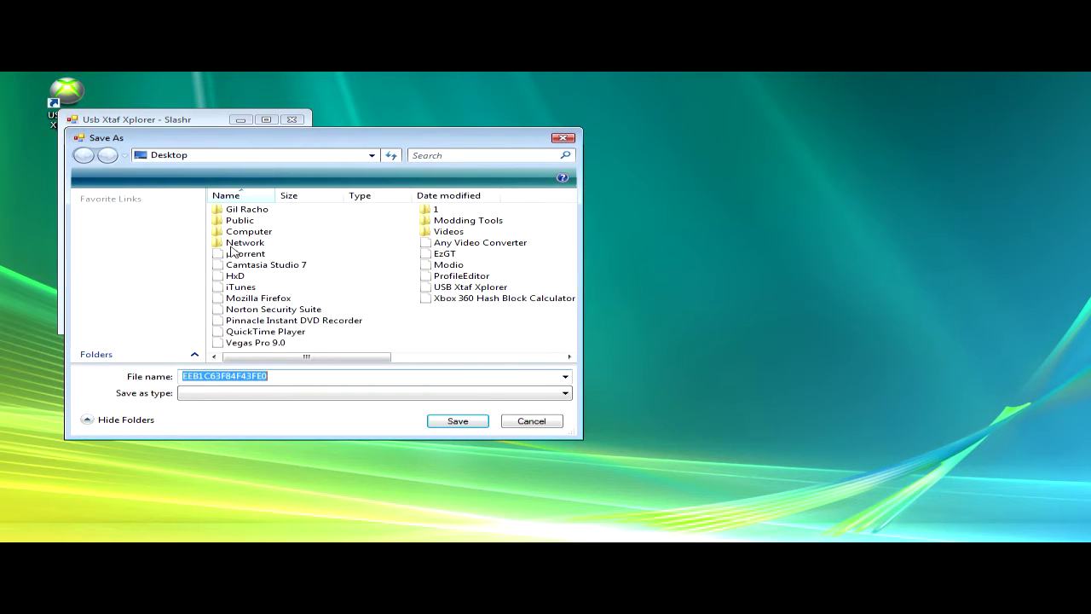
{"action": "left_click", "coordinate": [454, 421]}
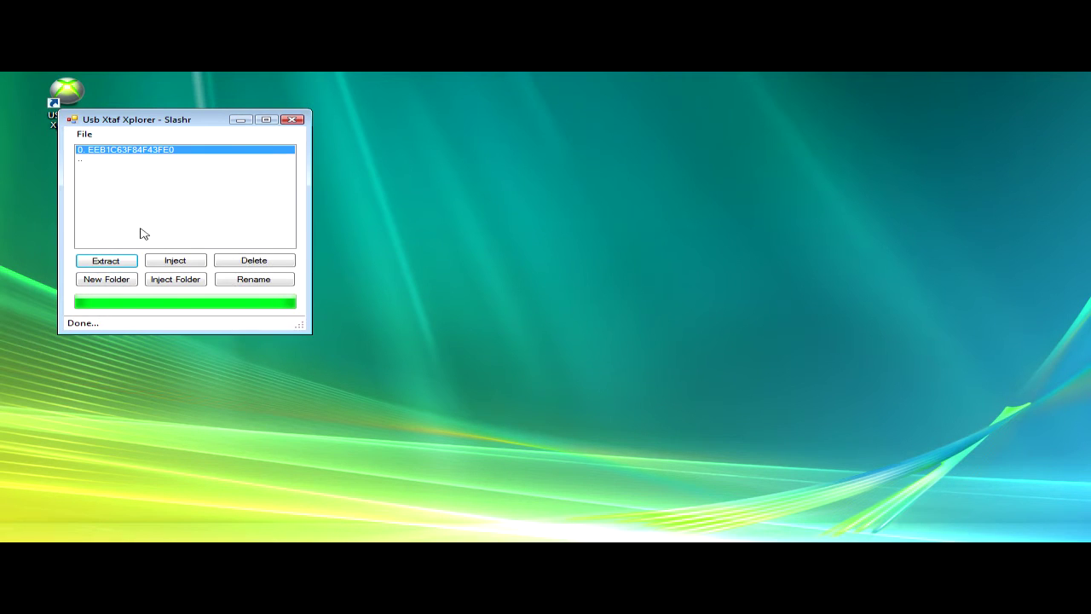
Extract the profile again into the Back ups subfolder, replacing the existing backup
{"action": "left_click", "coordinate": [103, 259]}
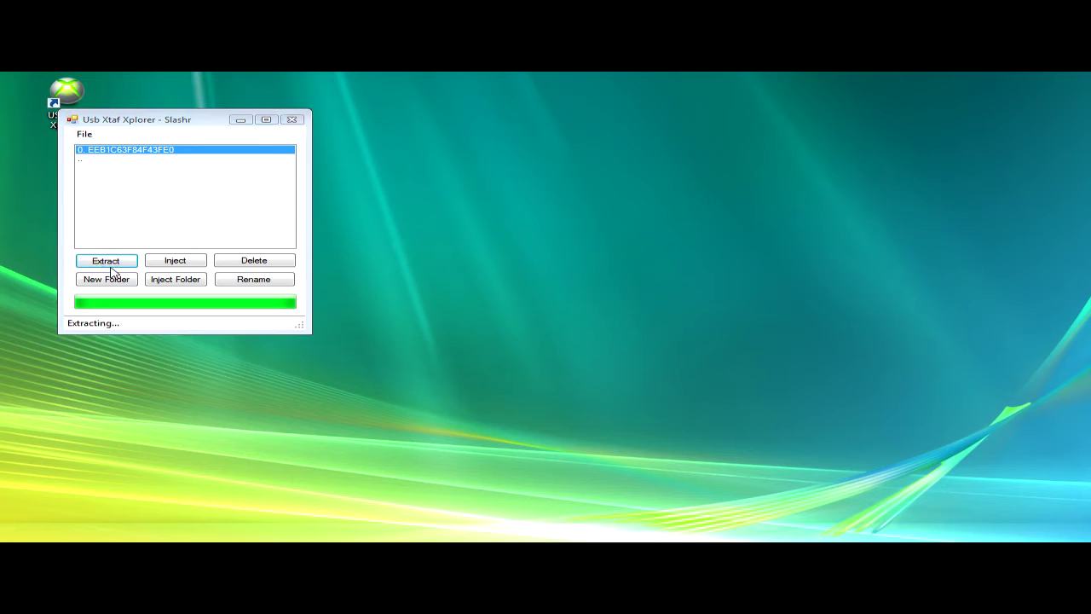
{"action": "double_click", "coordinate": [442, 221]}
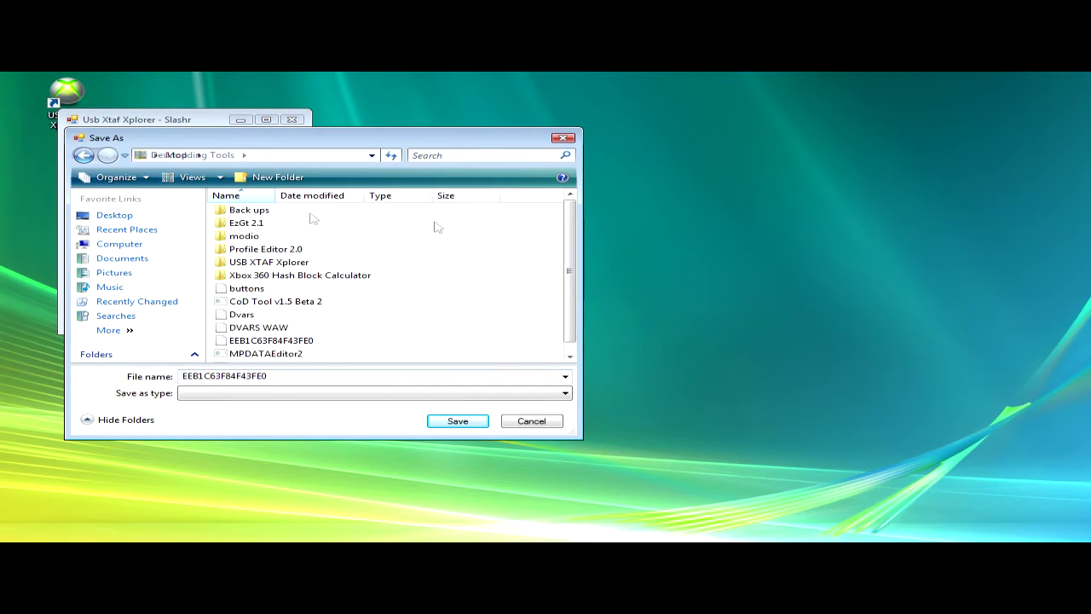
{"action": "double_click", "coordinate": [243, 210]}
{"action": "double_click", "coordinate": [243, 224]}
{"action": "left_click", "coordinate": [460, 424]}
{"action": "left_click", "coordinate": [561, 302]}
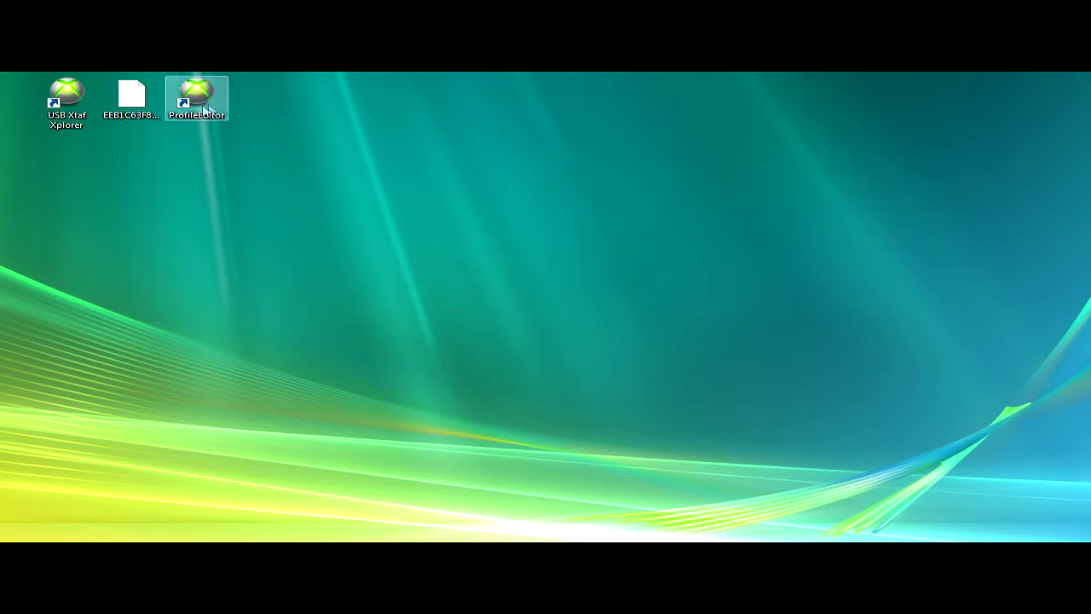
Launch ProfileEditor and open the extracted profile file from the Desktop
{"action": "left_click", "coordinate": [185, 107]}
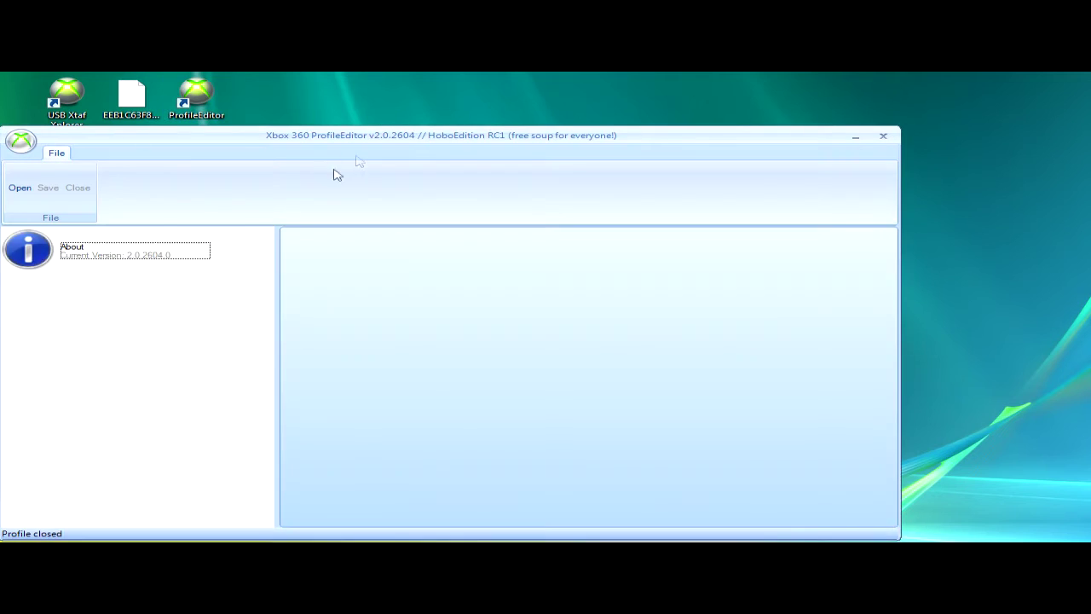
{"action": "left_click_drag", "start_coordinate": [413, 141], "coordinate": [482, 117]}
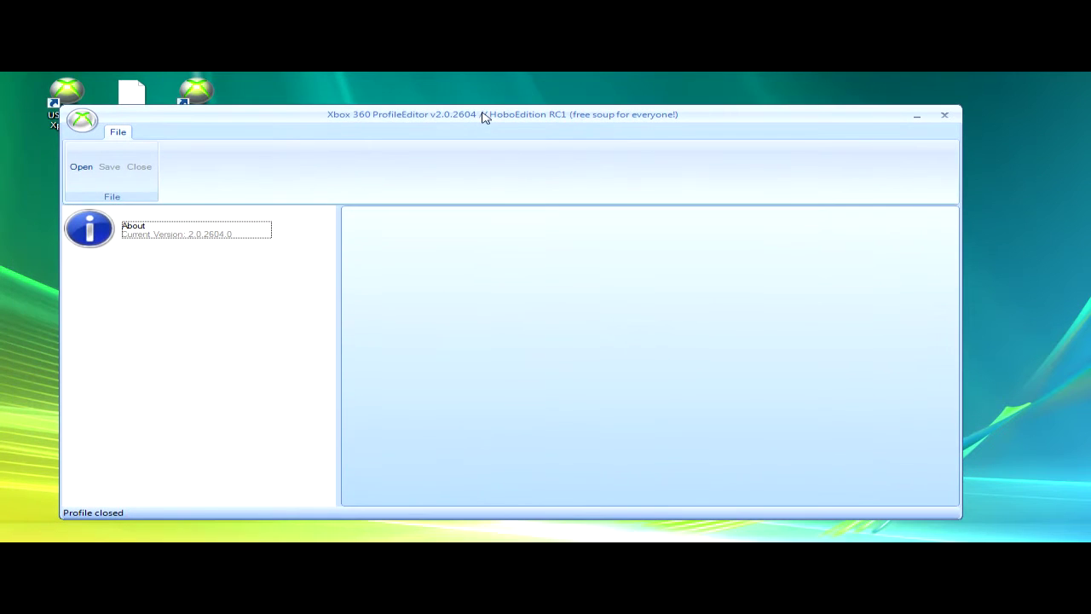
{"action": "left_click", "coordinate": [88, 169]}
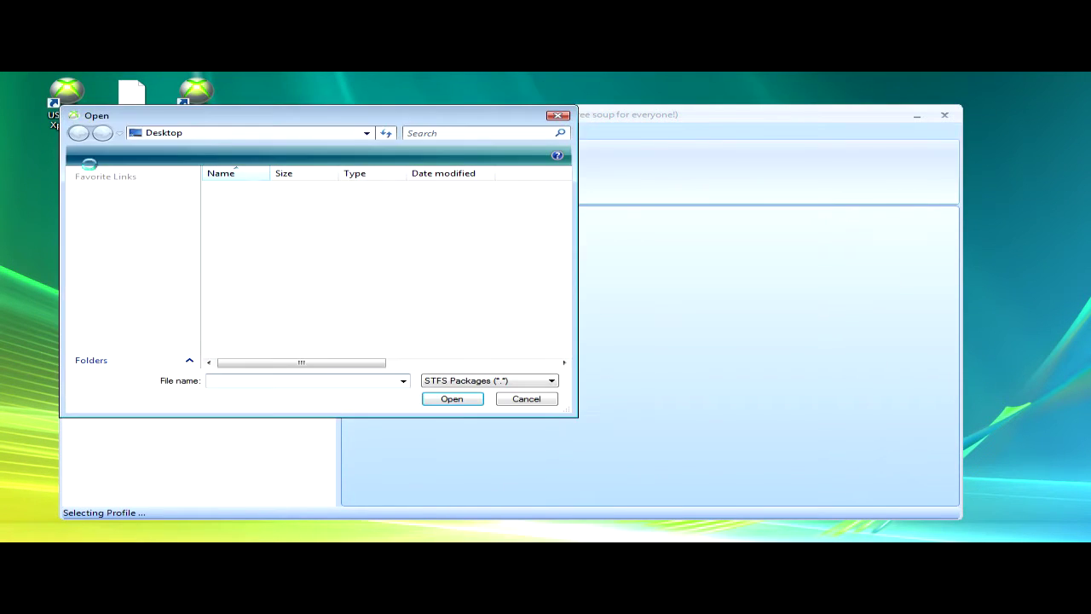
{"action": "double_click", "coordinate": [465, 211]}
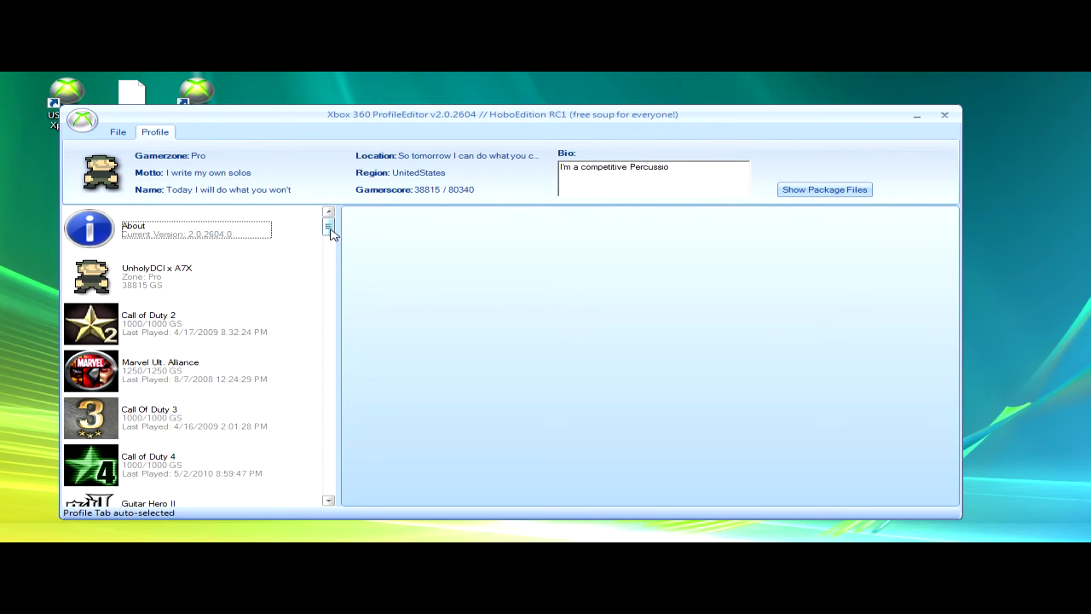
Unlock all DEAD RISING achievements offline and scroll the game list to Mortal Kombat vs. DCU
{"action": "left_click_drag", "start_coordinate": [331, 227], "coordinate": [319, 287]}
{"action": "left_click", "coordinate": [247, 324]}
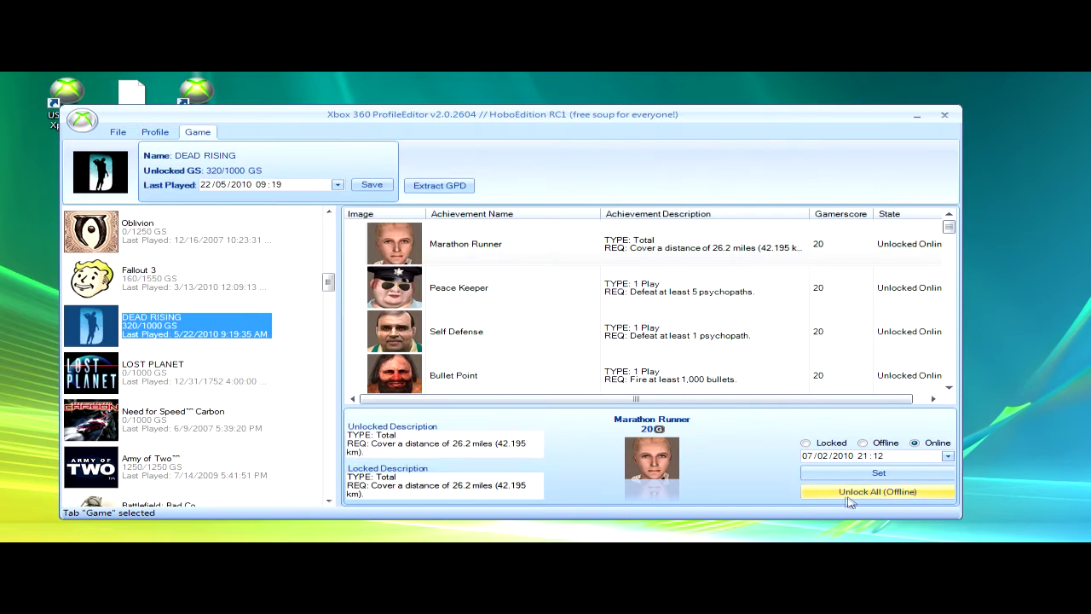
{"action": "left_click", "coordinate": [851, 495]}
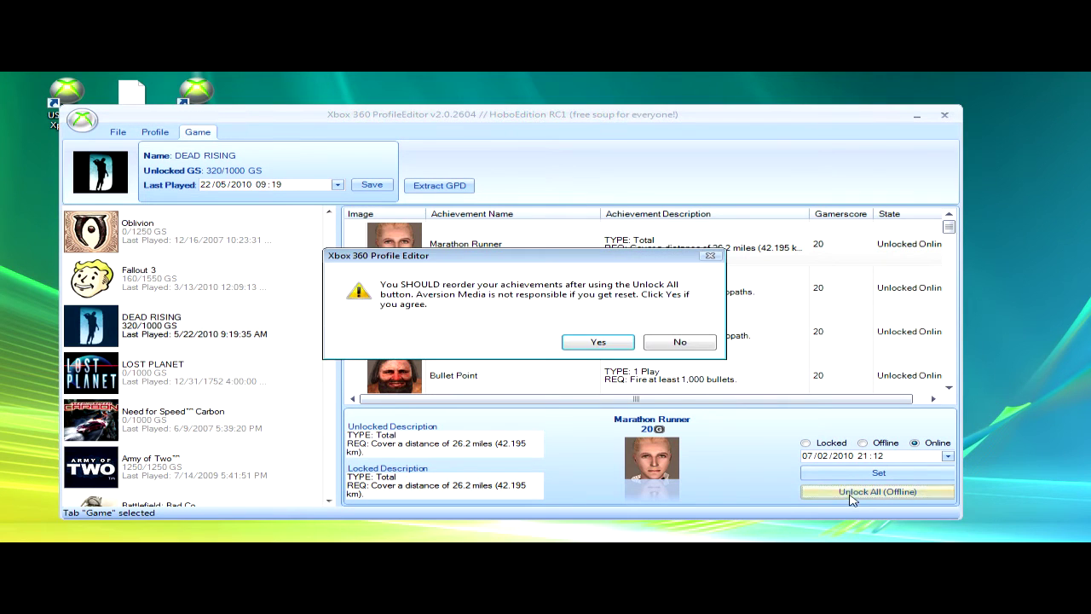
{"action": "left_click", "coordinate": [613, 348]}
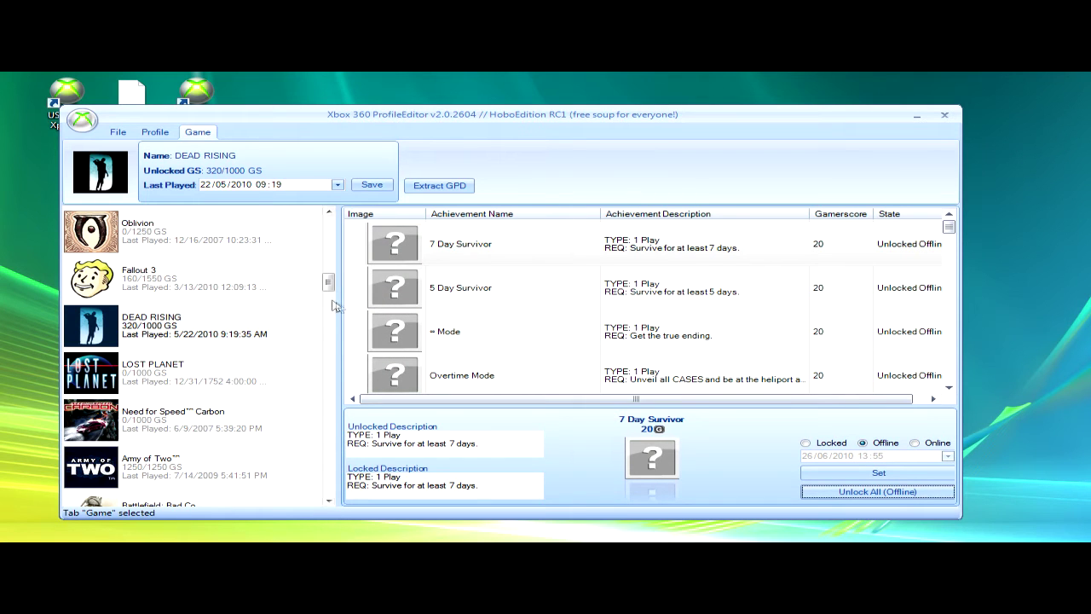
{"action": "scroll", "coordinate": [330, 289], "scroll_direction": "down", "scroll_amount": 1}
{"action": "left_click_drag", "start_coordinate": [330, 290], "coordinate": [329, 380]}
Unlock all Mortal Kombat vs. DCU achievements offline and save the profile from the orb menu
{"action": "left_click", "coordinate": [168, 432]}
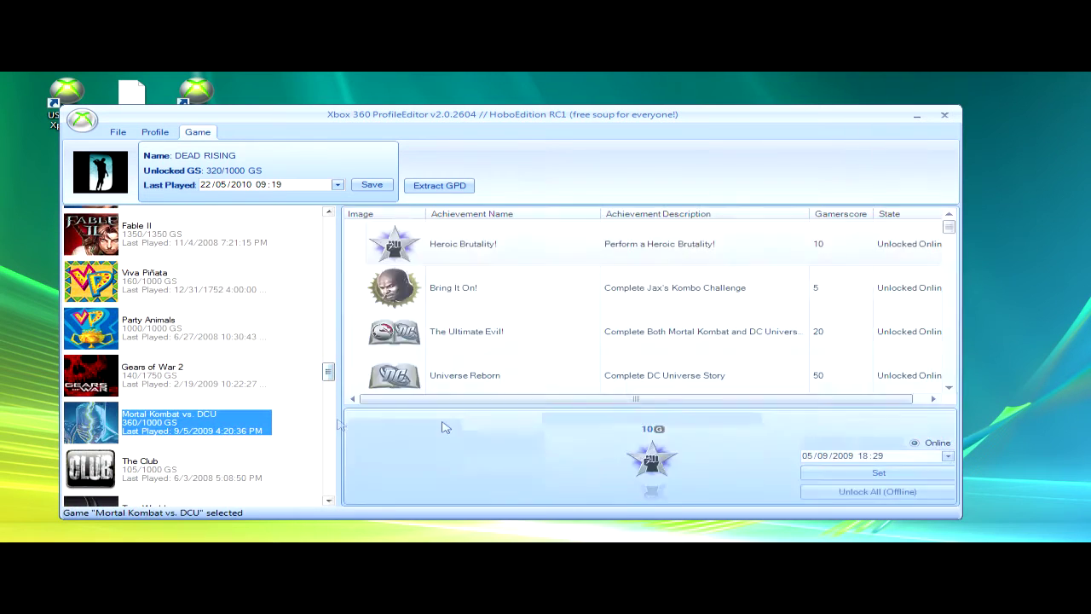
{"action": "left_click", "coordinate": [877, 492]}
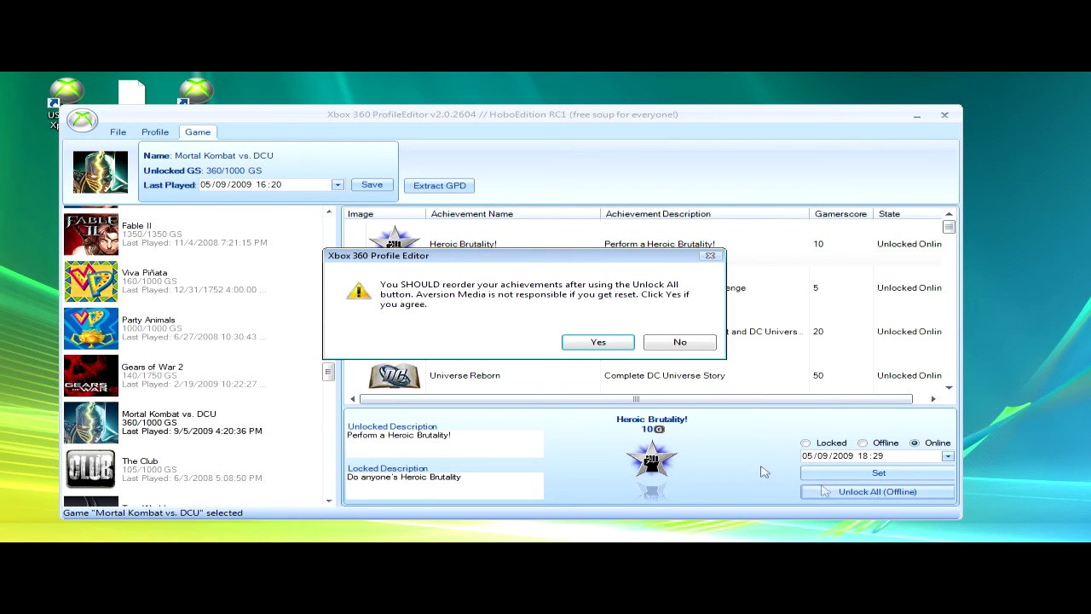
{"action": "left_click", "coordinate": [599, 341]}
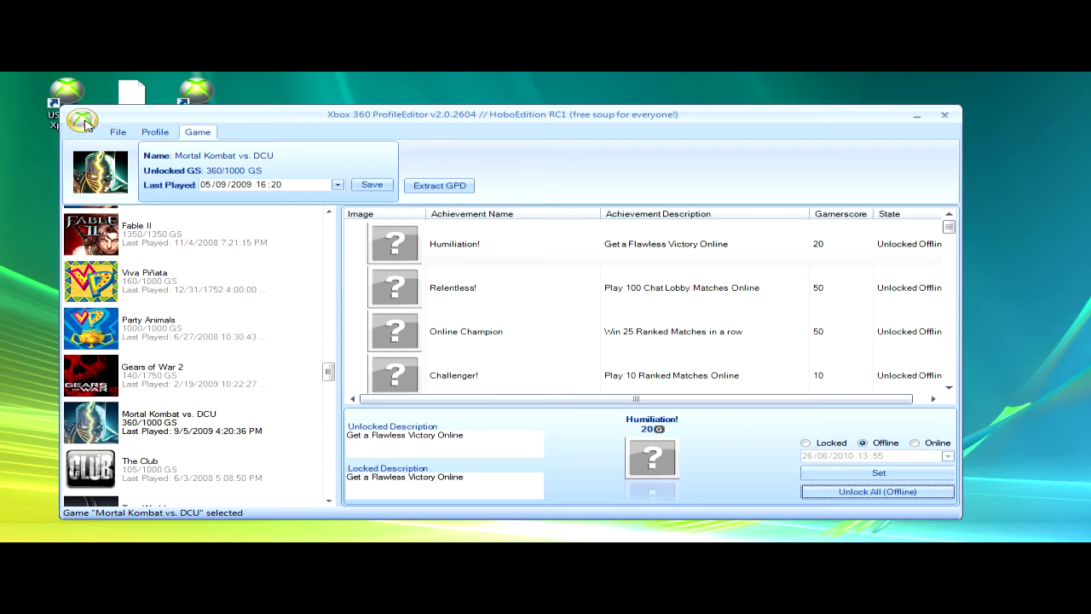
{"action": "left_click", "coordinate": [85, 125]}
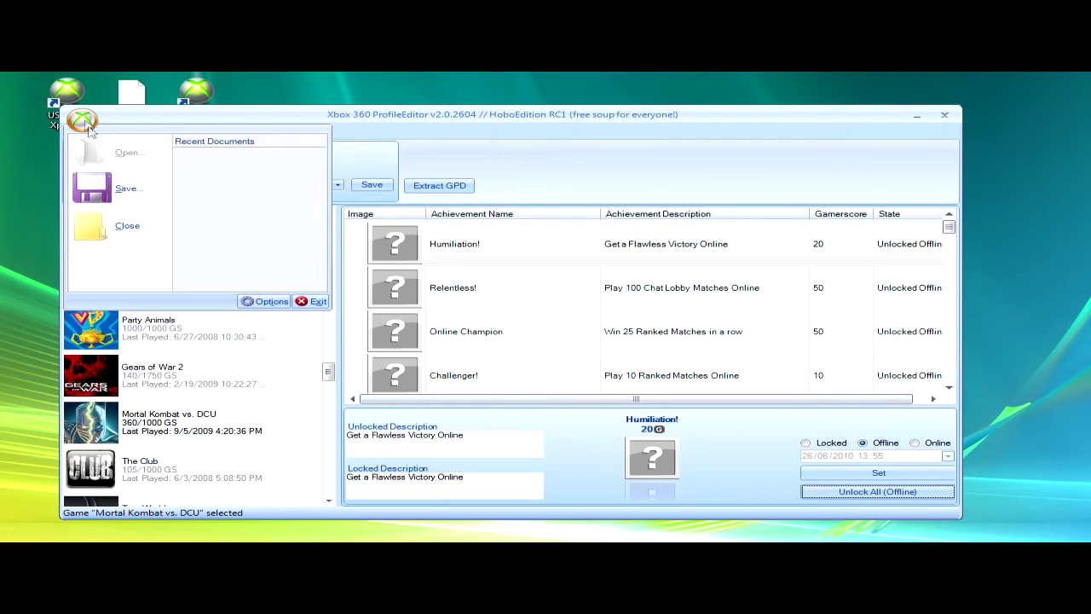
{"action": "left_click", "coordinate": [125, 193]}
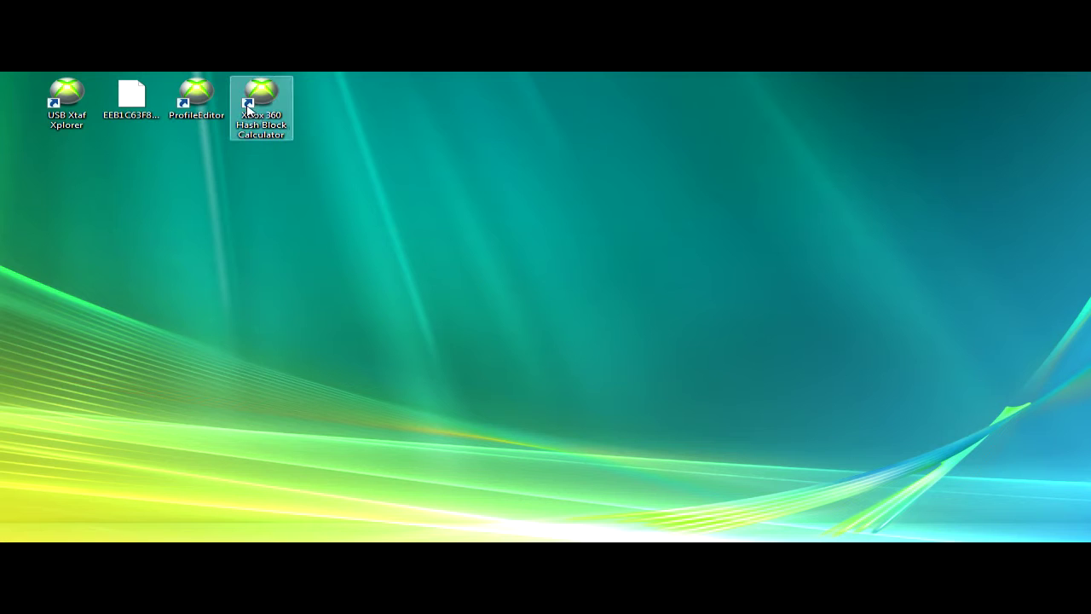
Launch the Hash Block Calculator and load the modded profile file via File > Open
{"action": "double_click", "coordinate": [247, 102]}
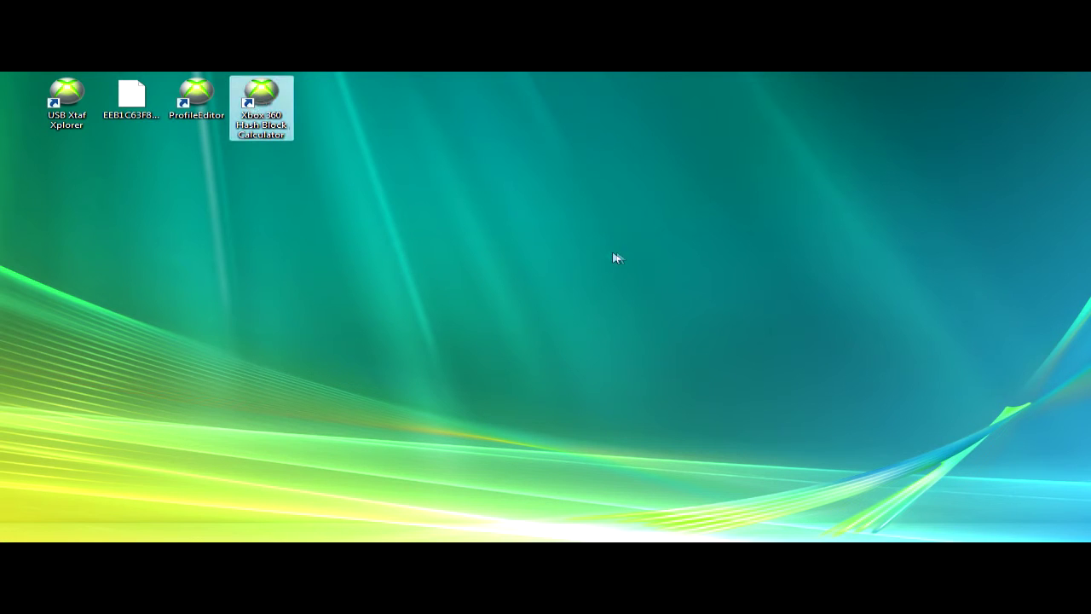
{"action": "left_click_drag", "start_coordinate": [534, 174], "coordinate": [596, 168]}
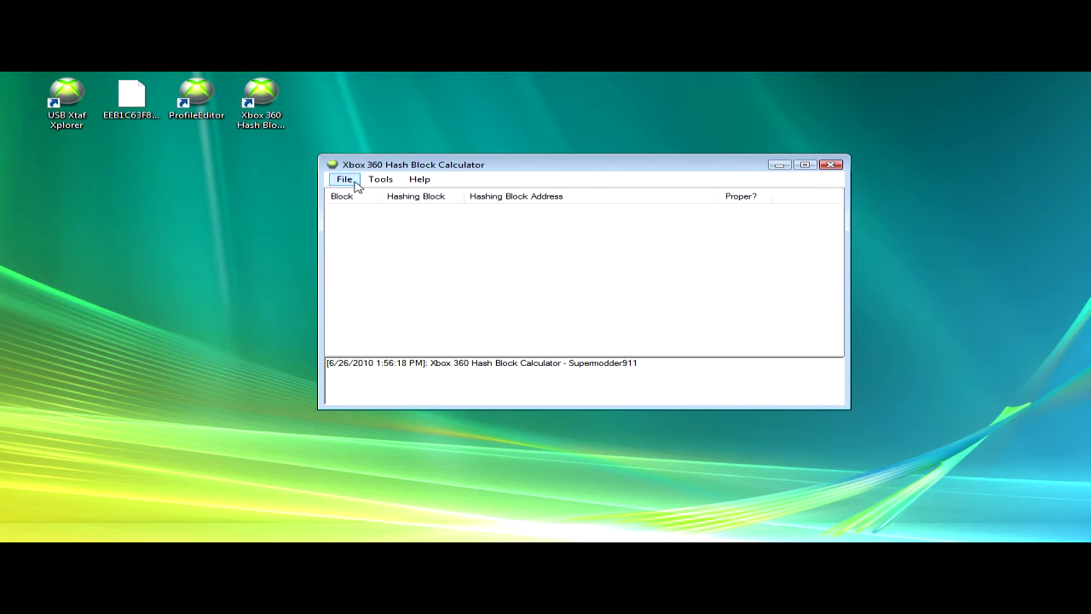
{"action": "left_click", "coordinate": [349, 180]}
{"action": "left_click", "coordinate": [357, 193]}
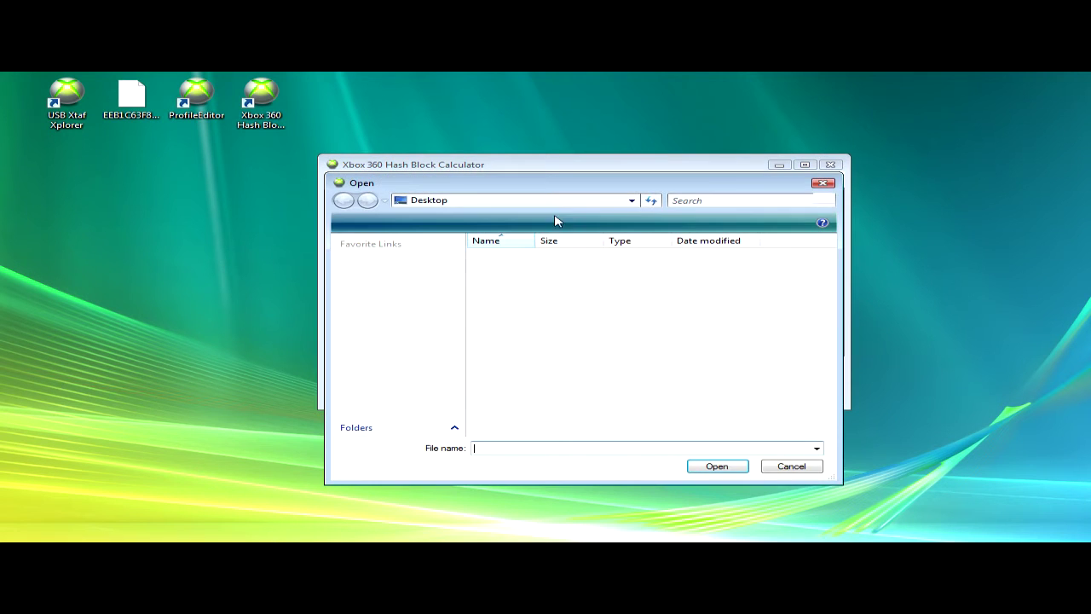
{"action": "double_click", "coordinate": [718, 278]}
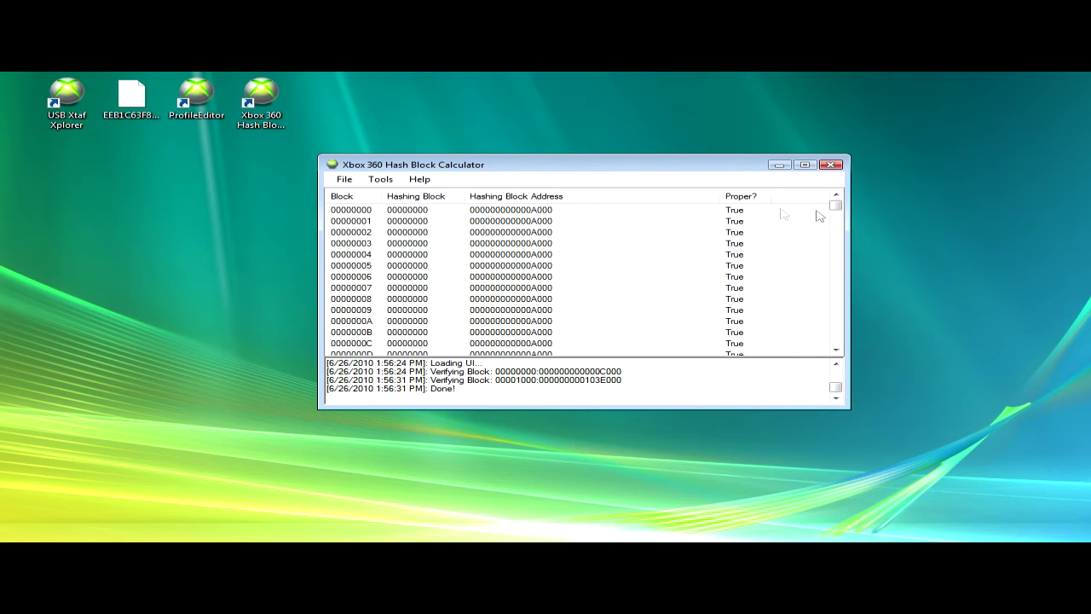
{"action": "left_click_drag", "start_coordinate": [836, 208], "coordinate": [716, 351]}
{"action": "left_click_drag", "start_coordinate": [836, 341], "coordinate": [836, 203]}
Recalculate the profile's hash blocks with Tools > Calculate Hash Blocks and close the calculator
{"action": "left_click", "coordinate": [381, 181]}
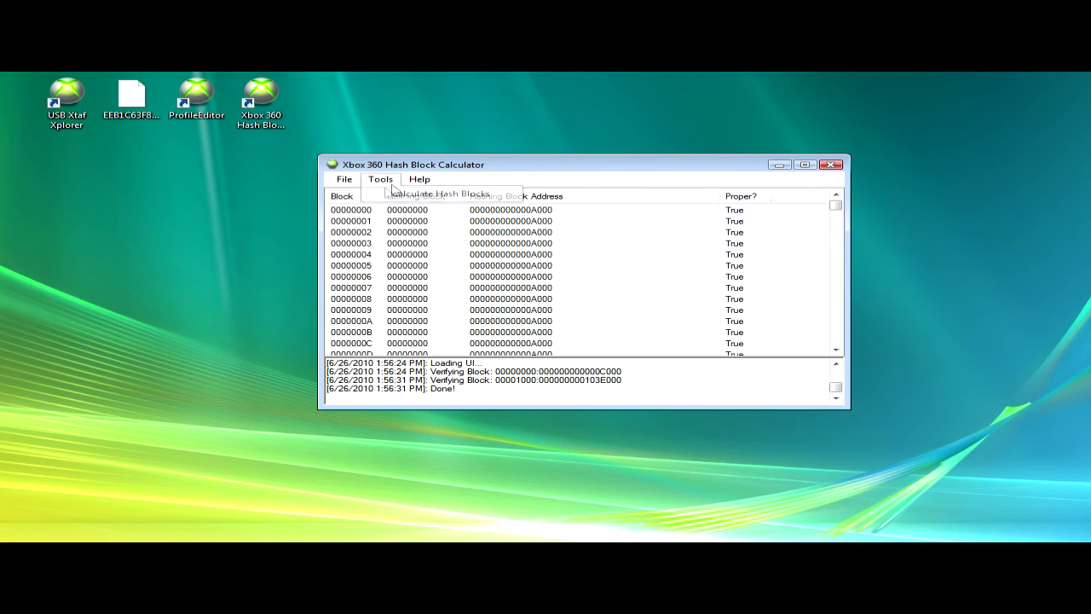
{"action": "left_click", "coordinate": [404, 197]}
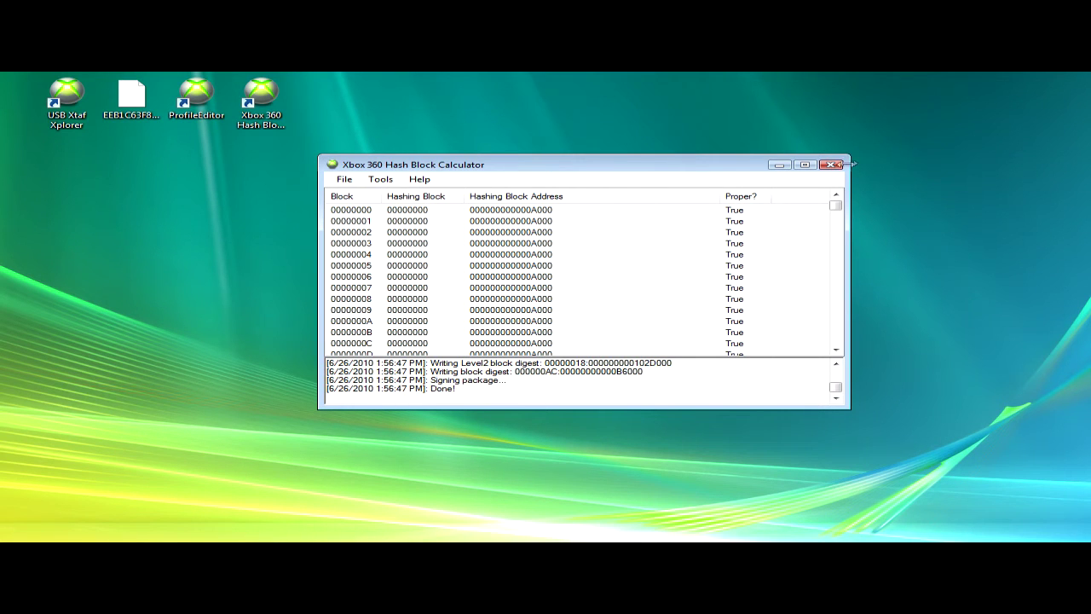
{"action": "left_click", "coordinate": [832, 165]}
{"action": "left_click", "coordinate": [353, 85]}
Paste a Modio shortcut onto the desktop, launch Modio and reposition its window
{"action": "key", "text": "ctrl+v"}
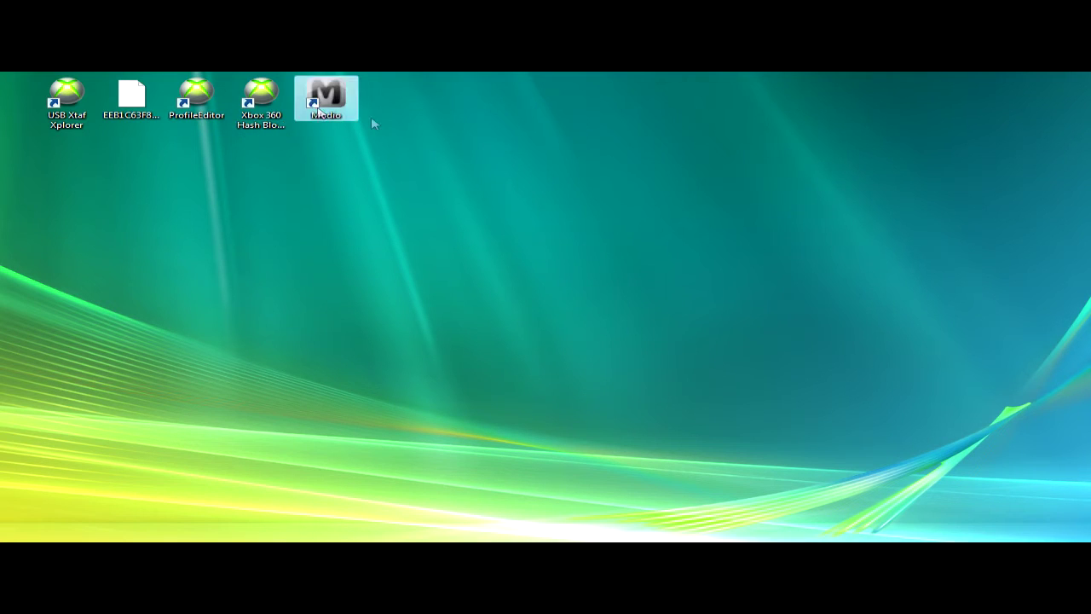
{"action": "double_click", "coordinate": [315, 109]}
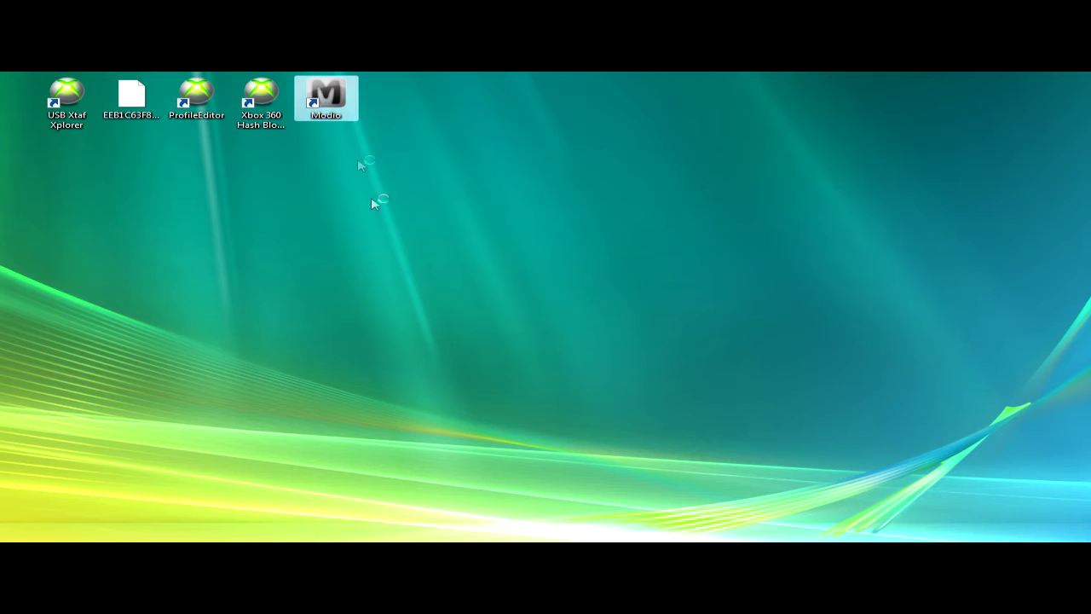
{"action": "left_click", "coordinate": [538, 327]}
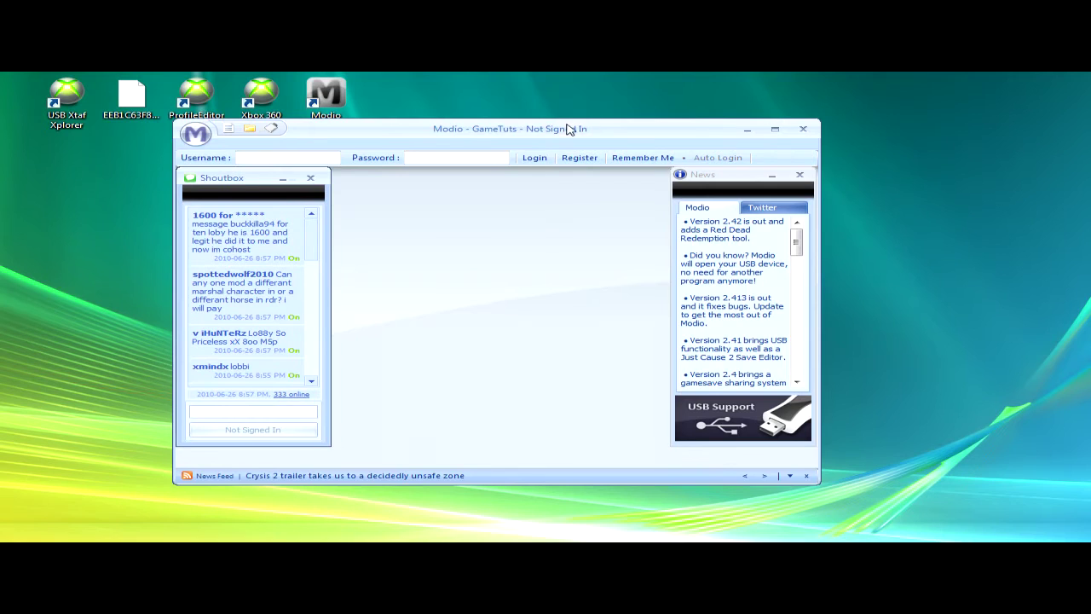
{"action": "left_click_drag", "start_coordinate": [569, 128], "coordinate": [663, 108]}
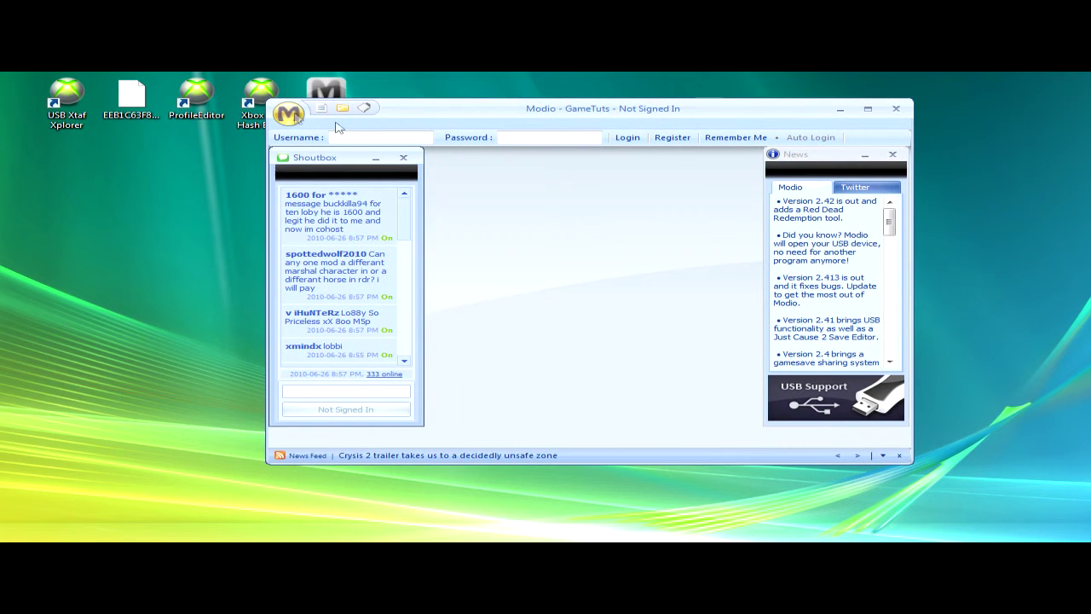
Load the modded profile from Modio's orb menu and rehash and resign it
{"action": "left_click", "coordinate": [289, 114]}
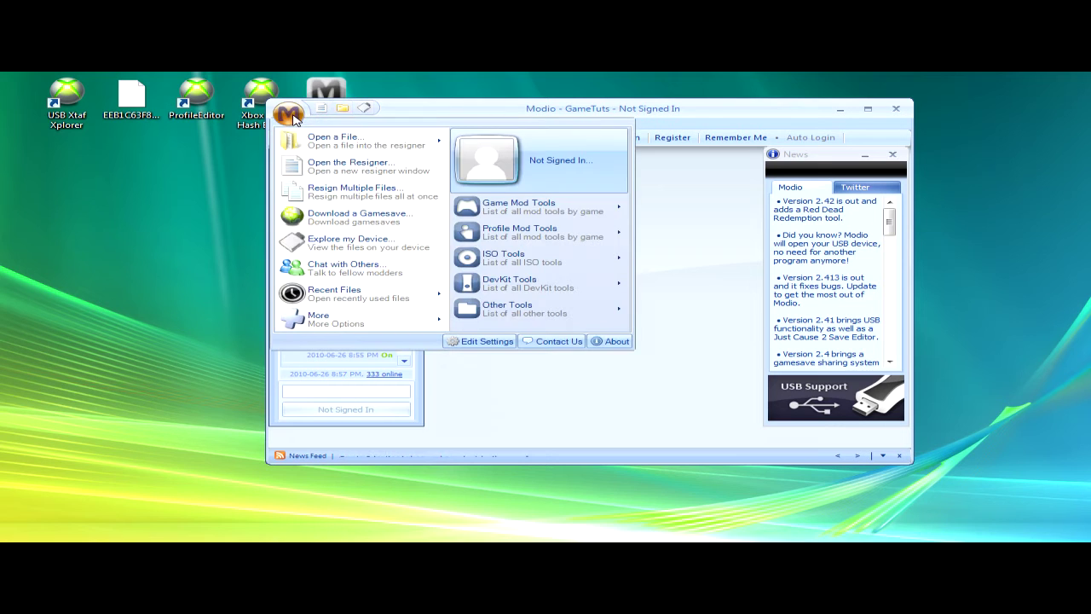
{"action": "left_click", "coordinate": [483, 111]}
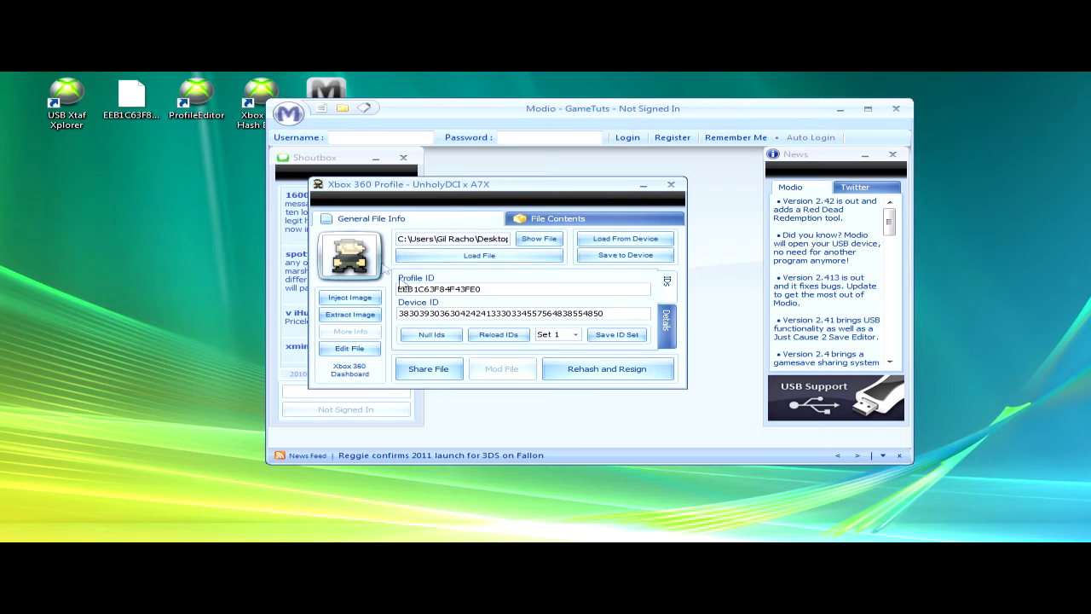
{"action": "left_click", "coordinate": [596, 375]}
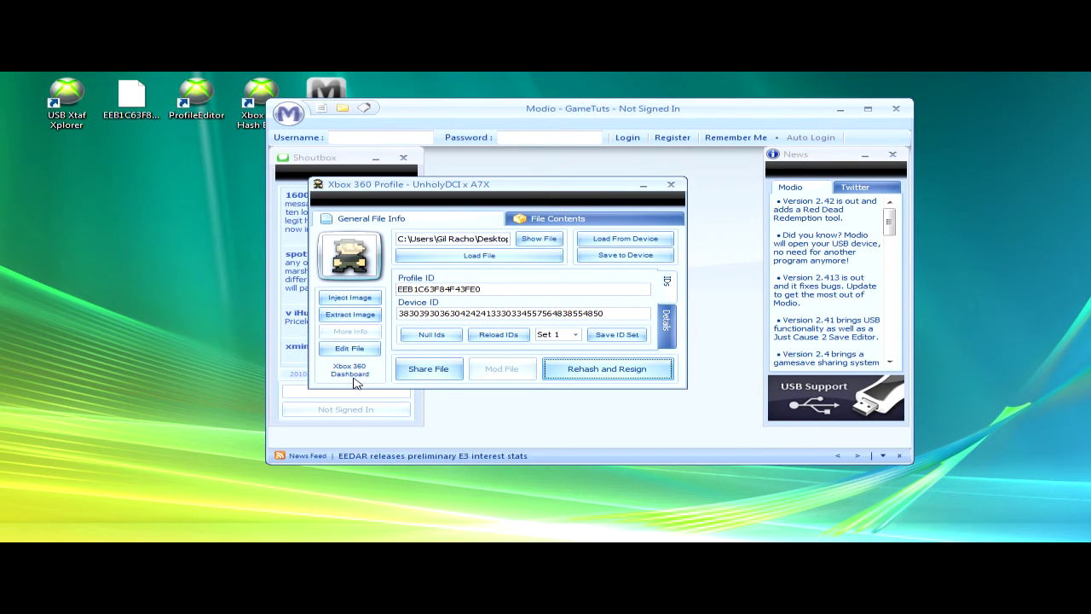
Close the profile window, minimize Modio, and position USB Xtaf Xplorer beside the desktop files
{"action": "left_click", "coordinate": [671, 185]}
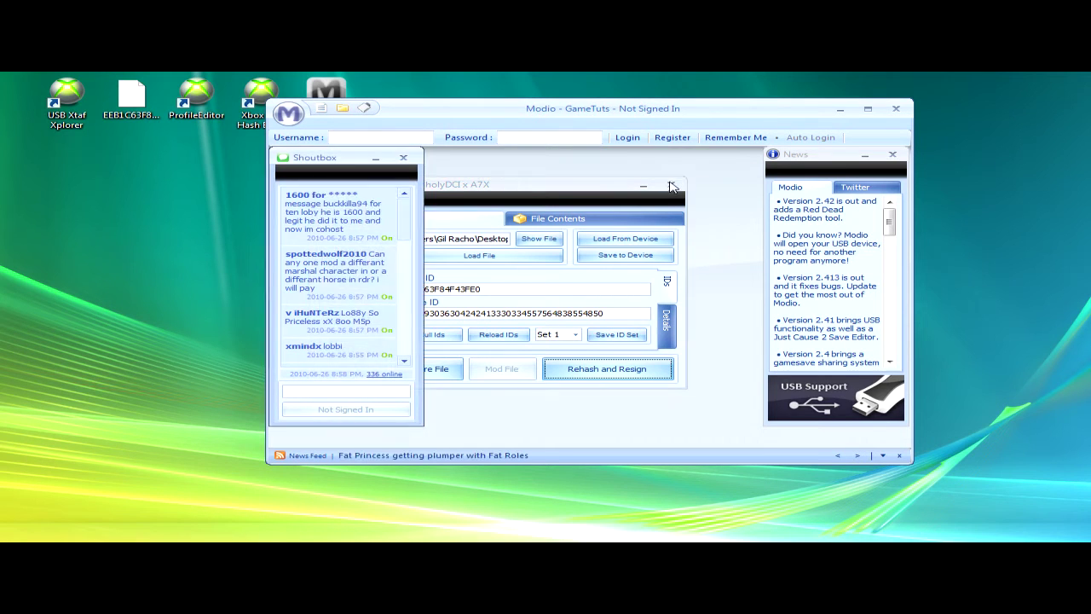
{"action": "left_click", "coordinate": [842, 112]}
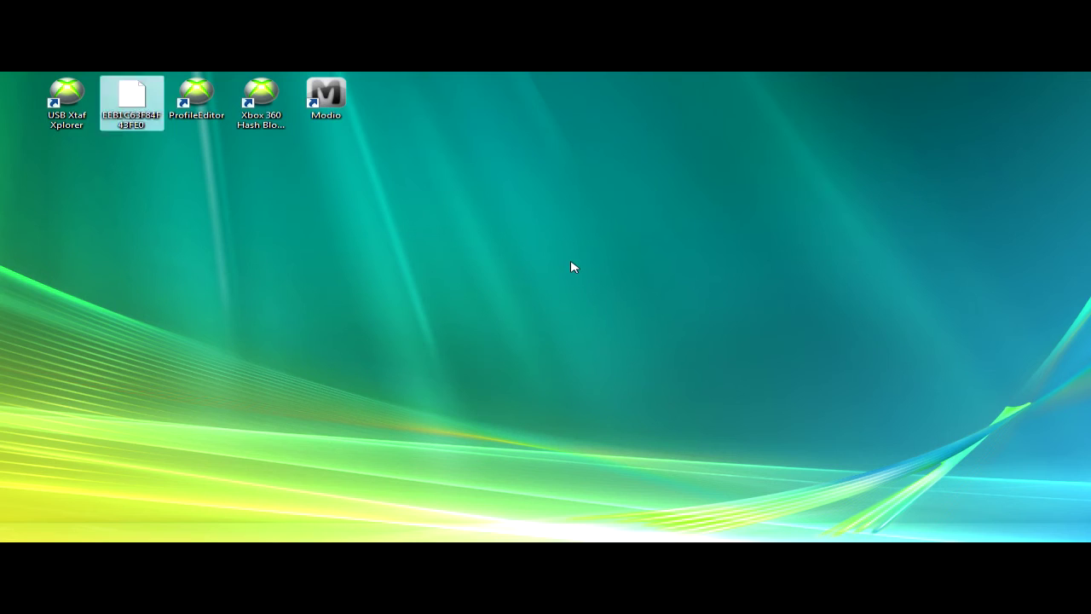
{"action": "key", "text": "alt+Tab"}
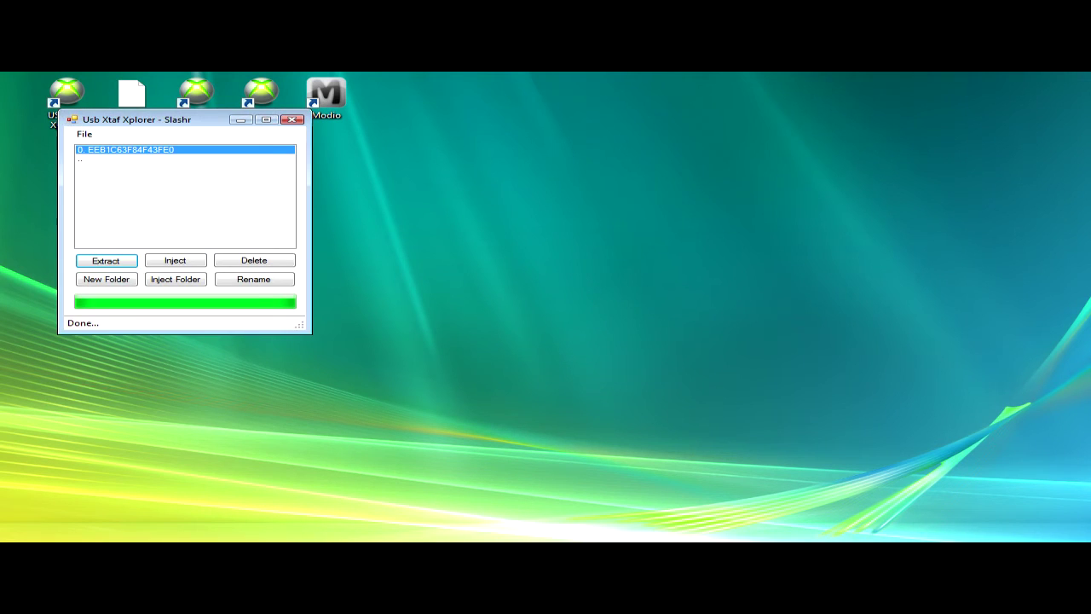
{"action": "left_click_drag", "start_coordinate": [148, 122], "coordinate": [348, 145]}
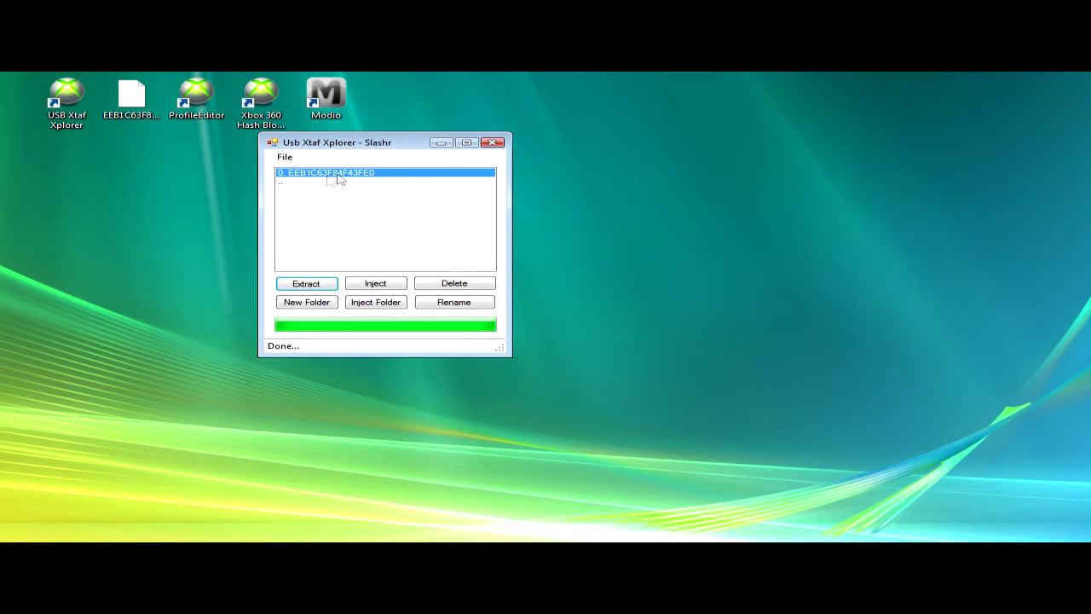
Replace the old profile on the USB drive with the rehashed one, then close Xplorer
{"action": "left_click", "coordinate": [451, 283]}
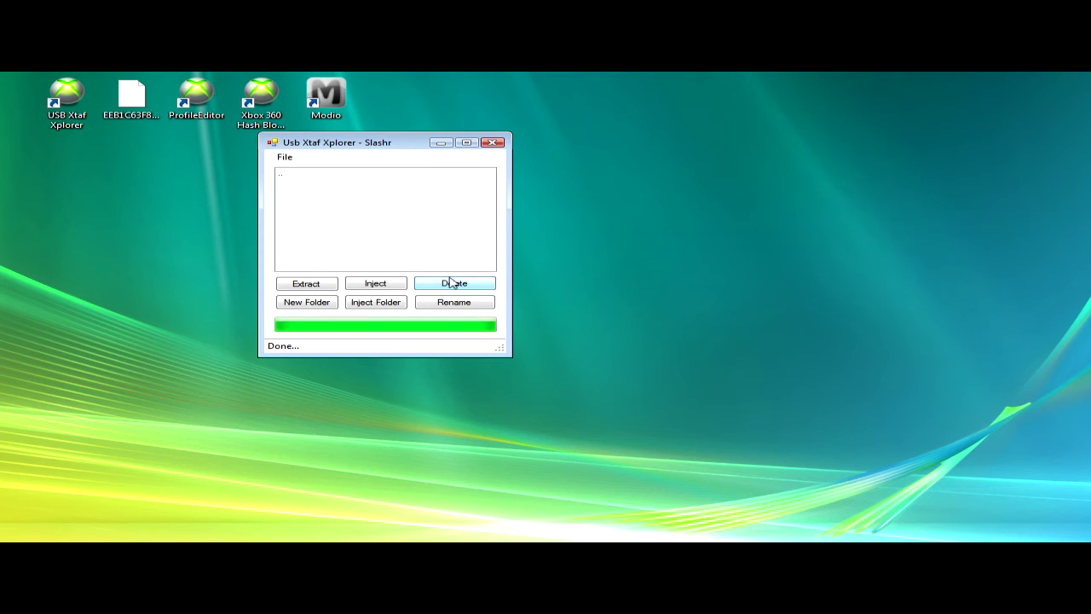
{"action": "left_click_drag", "start_coordinate": [133, 100], "coordinate": [372, 207]}
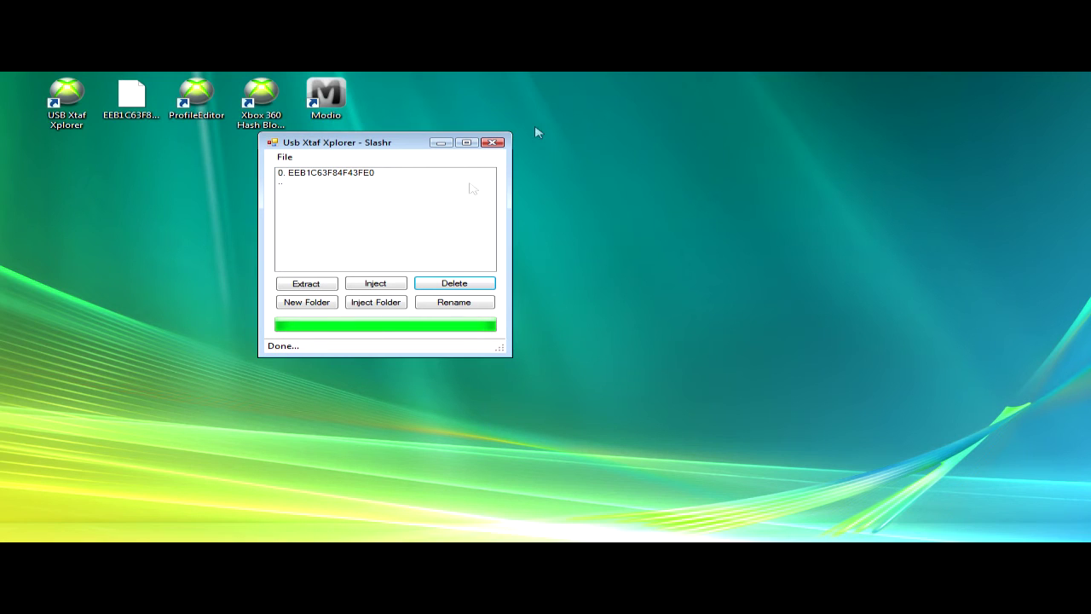
{"action": "left_click", "coordinate": [493, 142]}
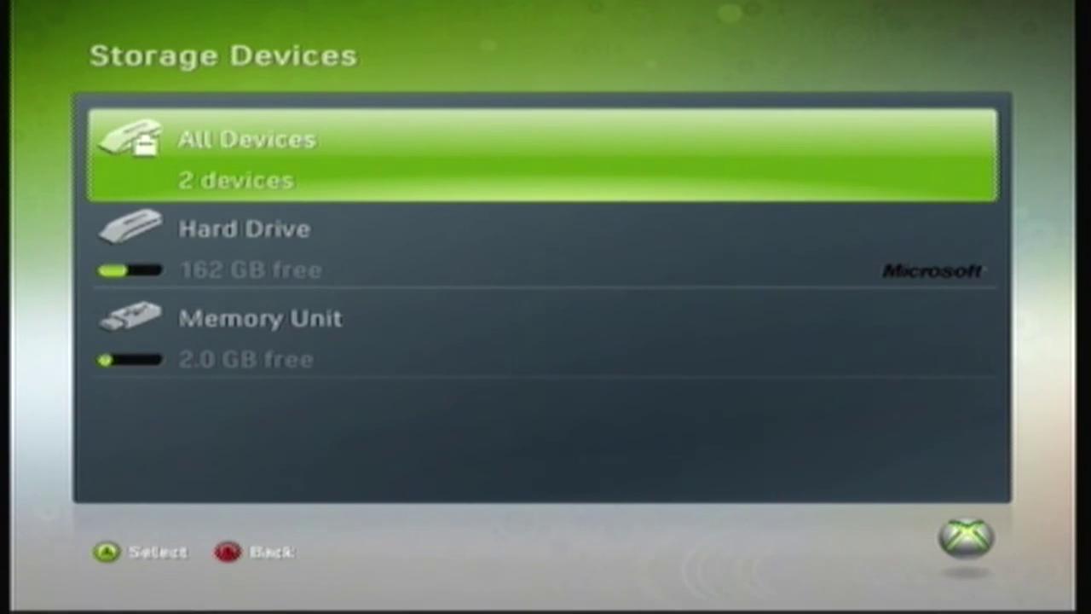
Open the Memory Unit's Gamer Profiles and bring up the Move option for the modded profile
{"action": "key", "text": "Down"}
{"action": "key", "text": "Down"}
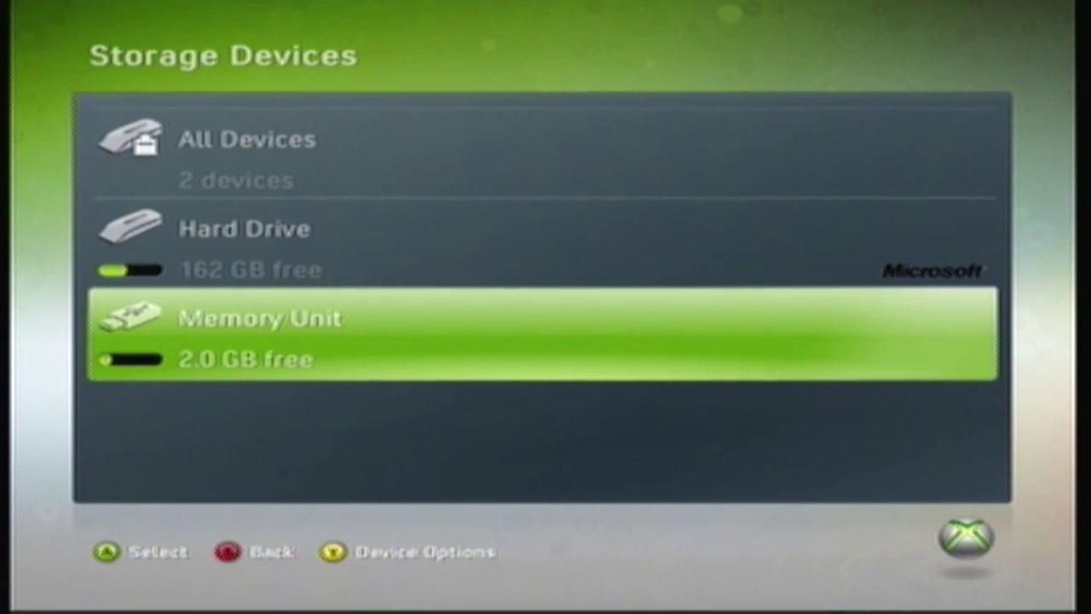
{"action": "key", "text": "Return"}
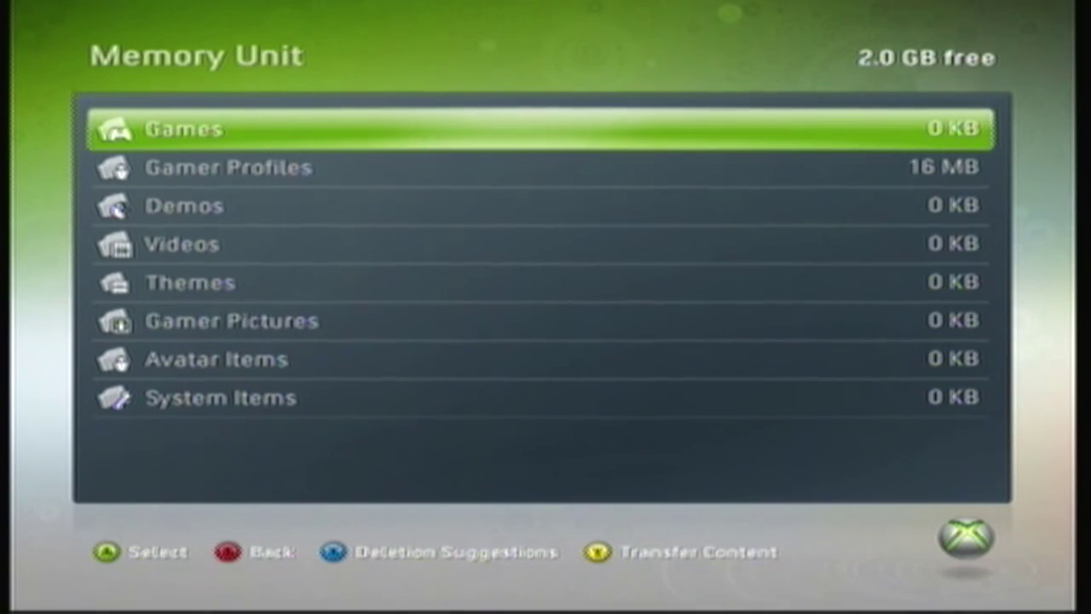
{"action": "key", "text": "Down"}
{"action": "key", "text": "Return"}
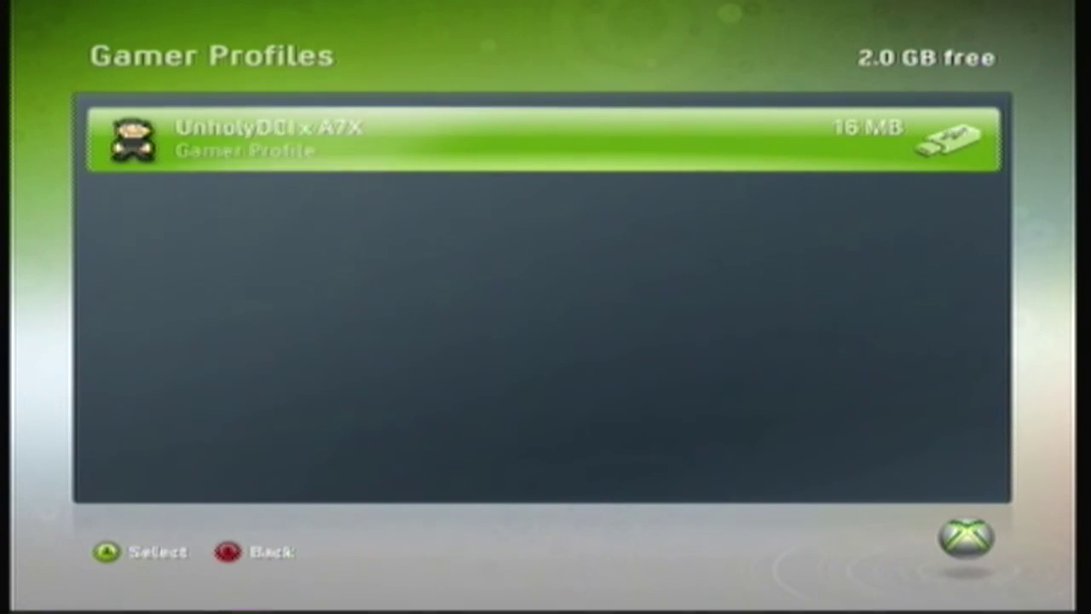
{"action": "key", "text": "Return"}
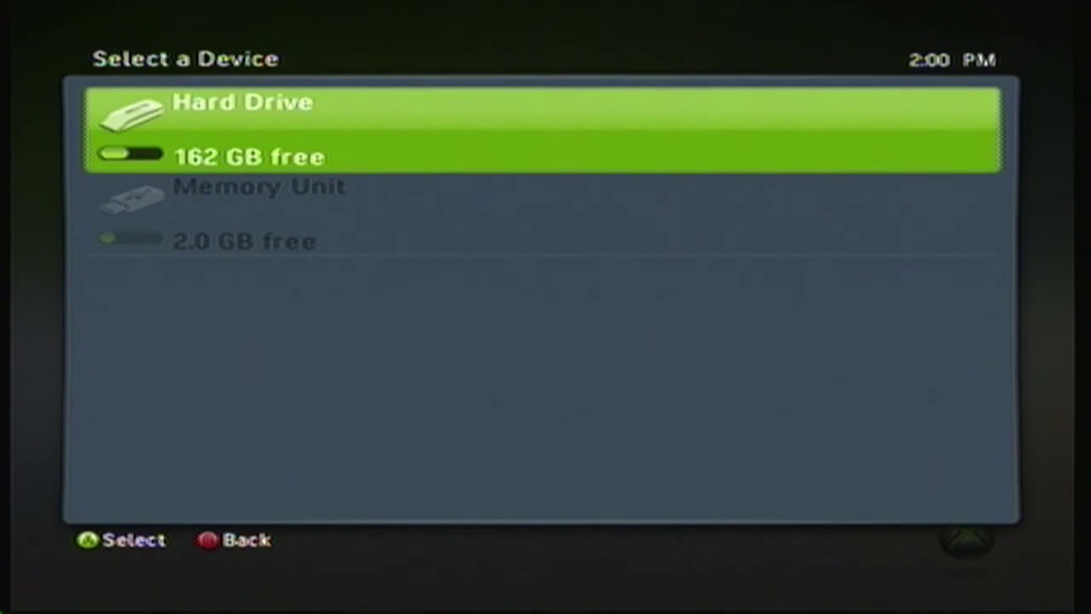
Move the modded profile to the Hard Drive and return to the Xbox Dashboard home
{"action": "key", "text": "Return"}
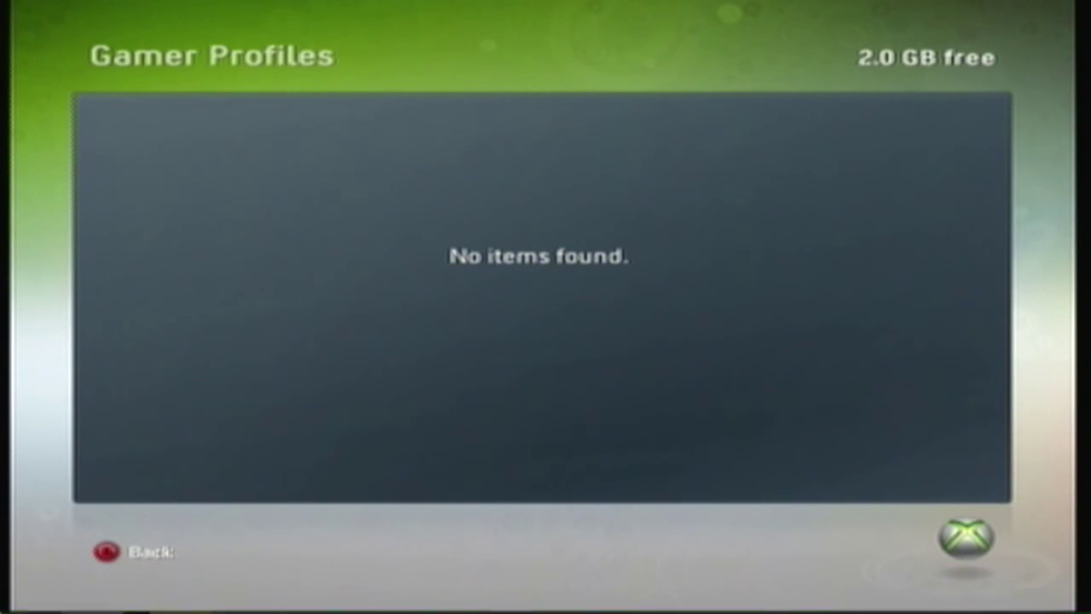
{"action": "key", "text": "super"}
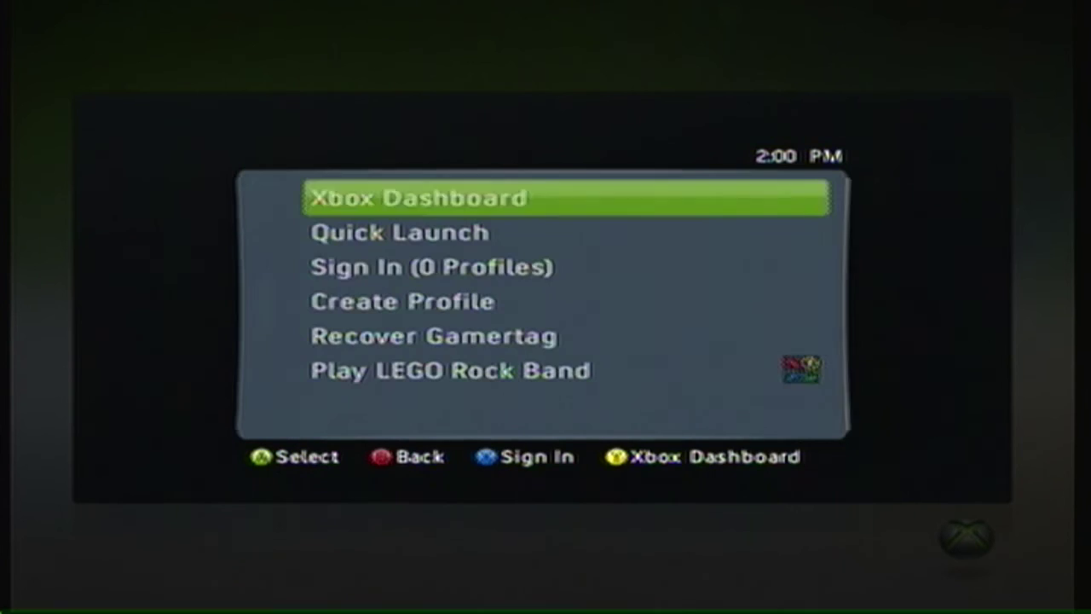
{"action": "key", "text": "Return"}
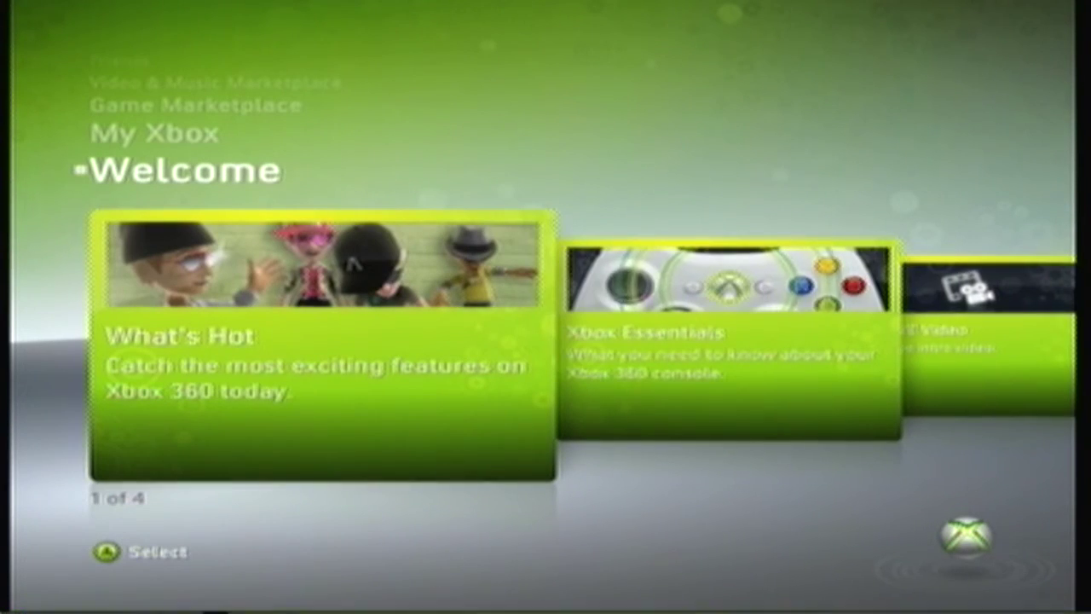
{"action": "key", "text": "super"}
{"action": "key", "text": "x"}
{"action": "key", "text": "Down"}
{"action": "key", "text": "Down"}
{"action": "key", "text": "Down"}
{"action": "key", "text": "Return"}
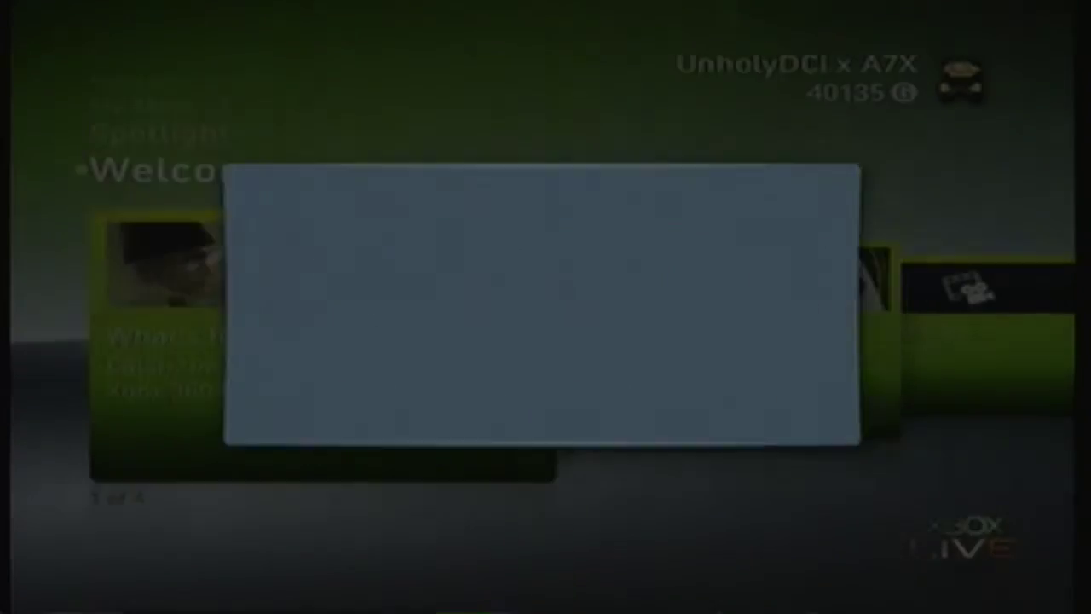
Open the signed-in profile's avatar card in My Xbox and go to Achievement Progress
{"action": "key", "text": "Up"}
{"action": "key", "text": "Up"}
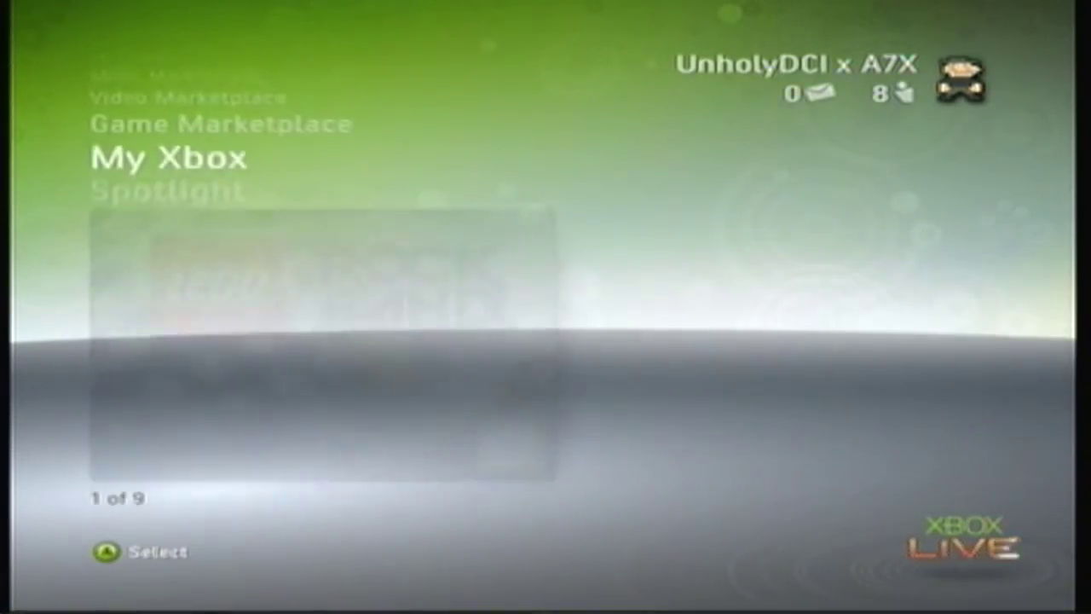
{"action": "key", "text": "Right"}
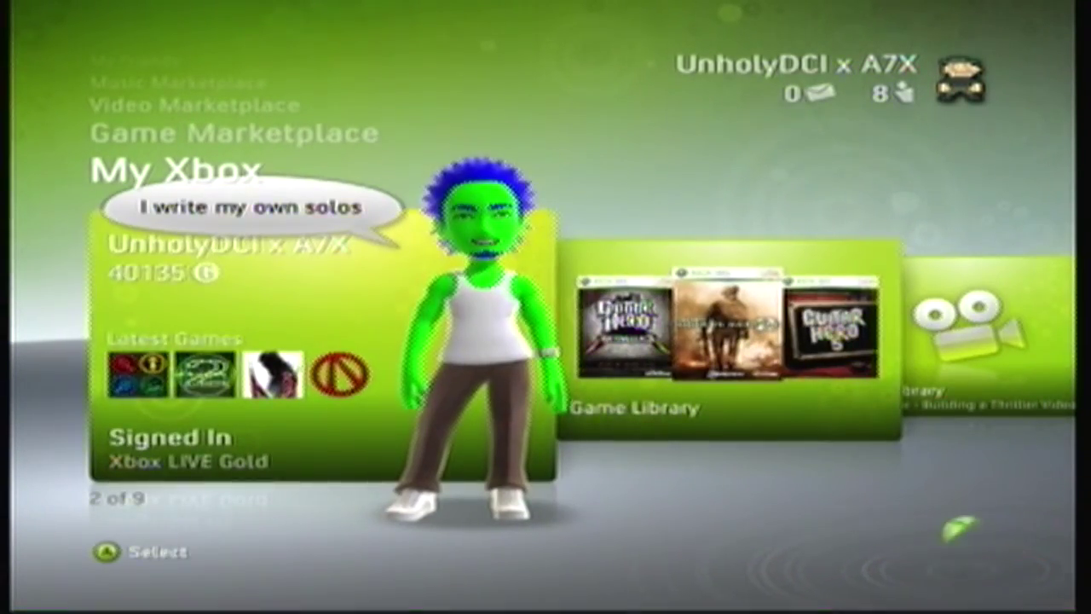
{"action": "key", "text": "Return"}
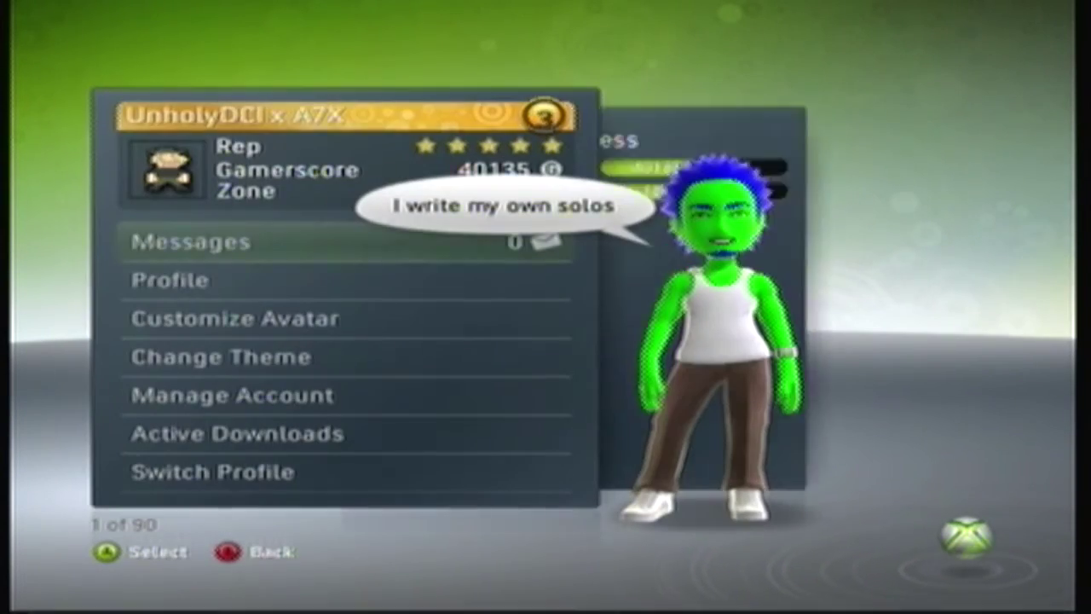
{"action": "key", "text": "Right"}
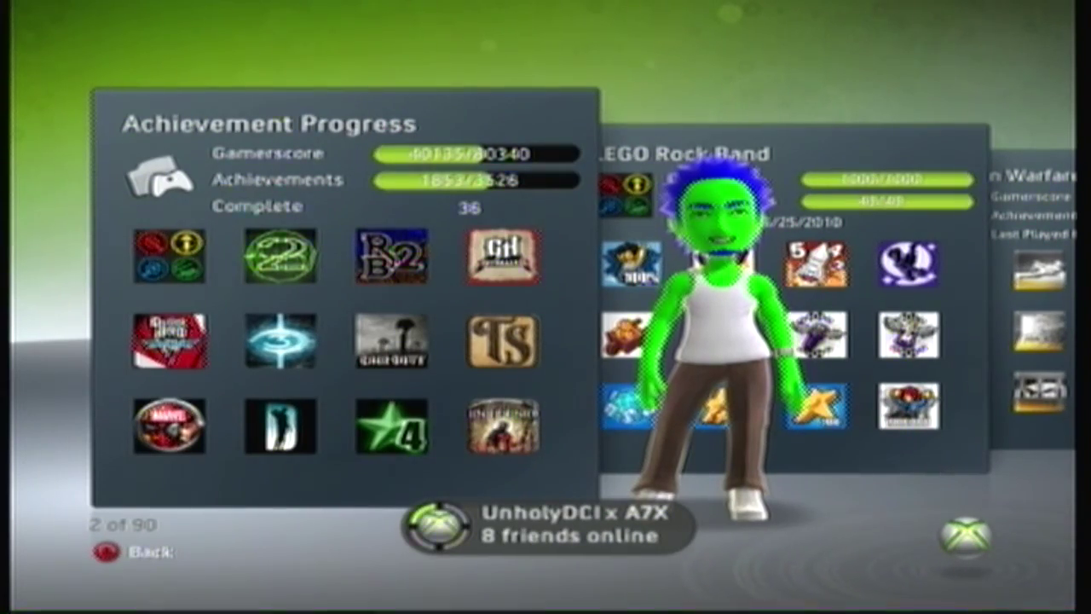
Browse game achievements past UFC 2009, Dead Rising, Call of Duty 4, Mirror's Edge to Guitar Hero World Tour
{"action": "key", "text": "Right"}
{"action": "key", "text": "Right"}
{"action": "key", "text": "Right"}
{"action": "key", "text": "Right"}
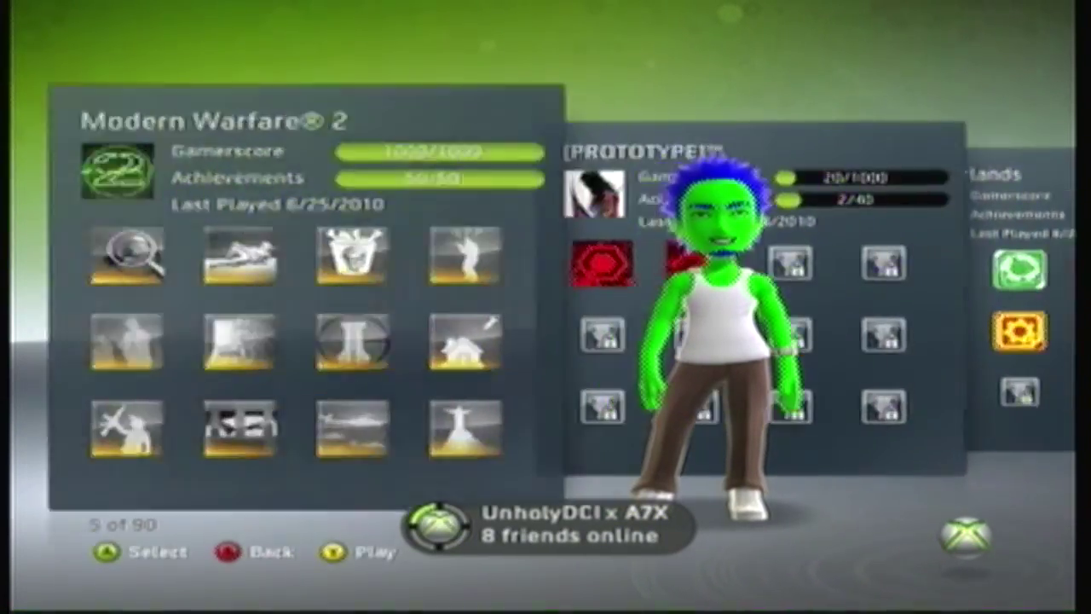
{"action": "key", "text": "Right"}
{"action": "key", "text": "Right"}
{"action": "key", "text": "Right"}
{"action": "key", "text": "Right"}
{"action": "key", "text": "Right"}
{"action": "key", "text": "Right"}
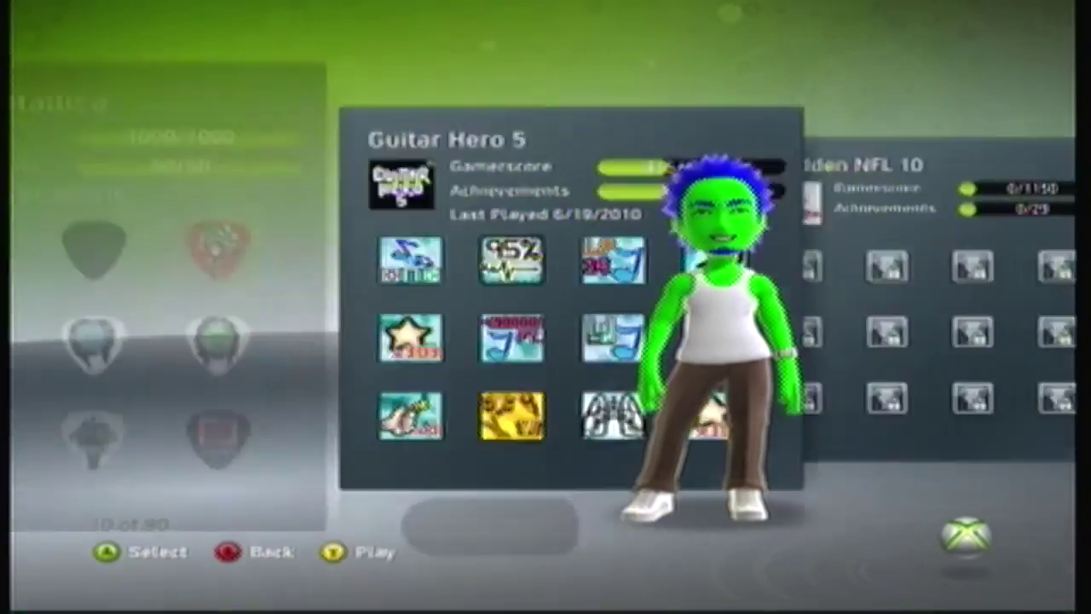
{"action": "key", "text": "Right"}
{"action": "key", "text": "Right"}
{"action": "key", "text": "Right"}
{"action": "key", "text": "Right"}
{"action": "key", "text": "Right"}
{"action": "key", "text": "Right"}
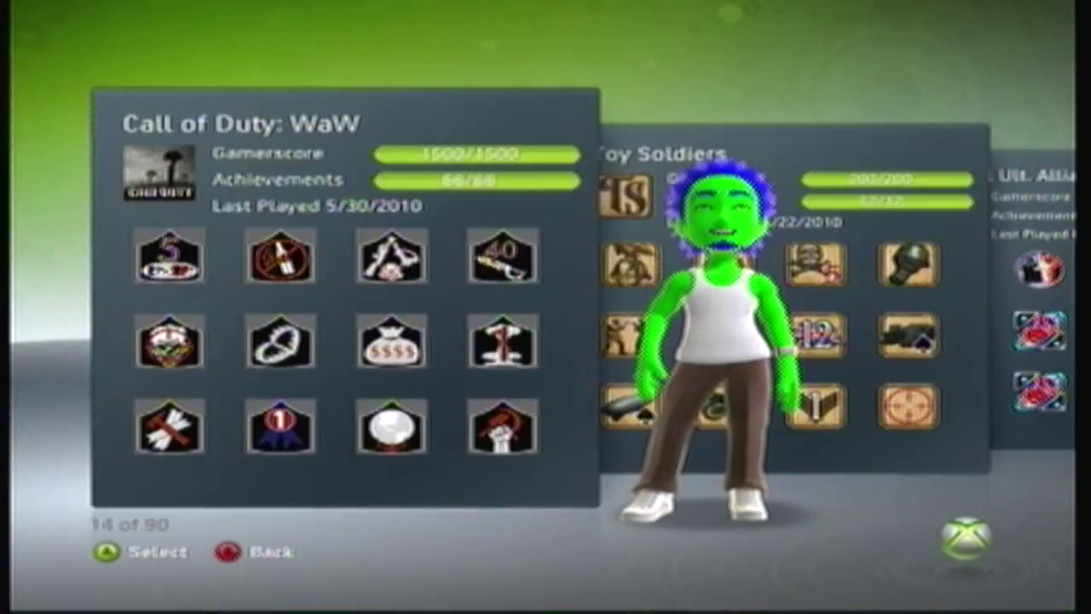
{"action": "key", "text": "Left"}
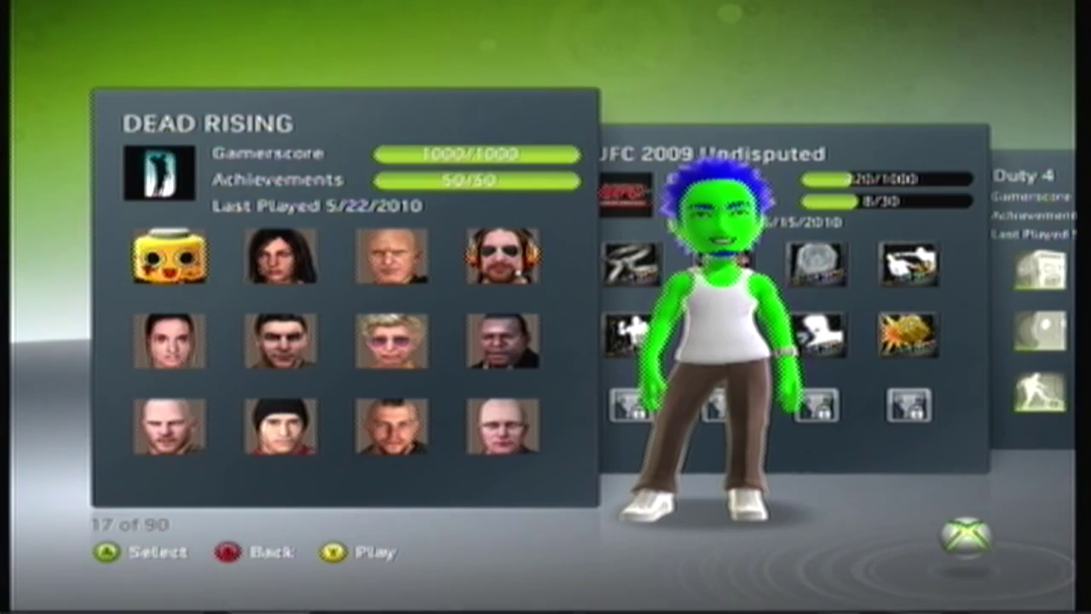
{"action": "key", "text": "Right"}
{"action": "key", "text": "Right"}
{"action": "key", "text": "Right"}
{"action": "key", "text": "Right"}
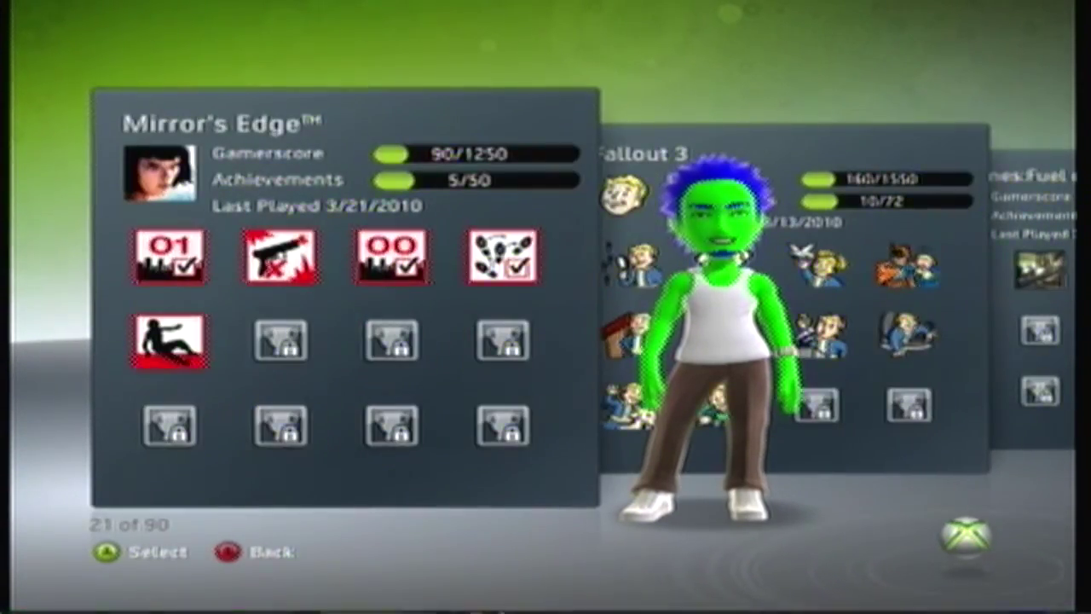
{"action": "key", "text": "Right"}
{"action": "key", "text": "Right"}
{"action": "key", "text": "Left"}
{"action": "key", "text": "Left"}
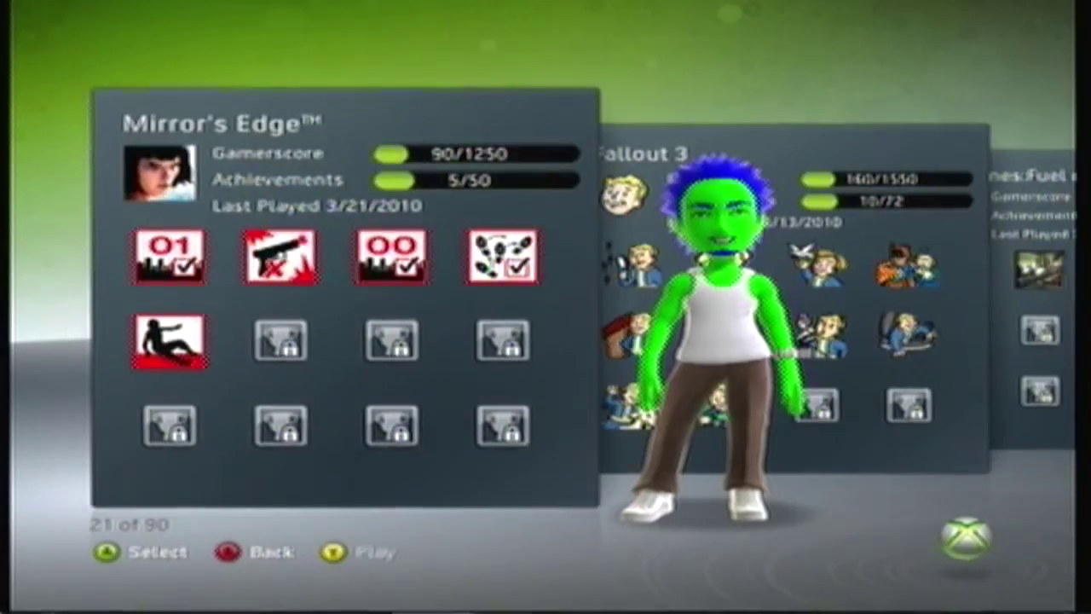
{"action": "key", "text": "Right"}
{"action": "key", "text": "Right"}
{"action": "key", "text": "Right"}
{"action": "key", "text": "Right"}
{"action": "key", "text": "Right"}
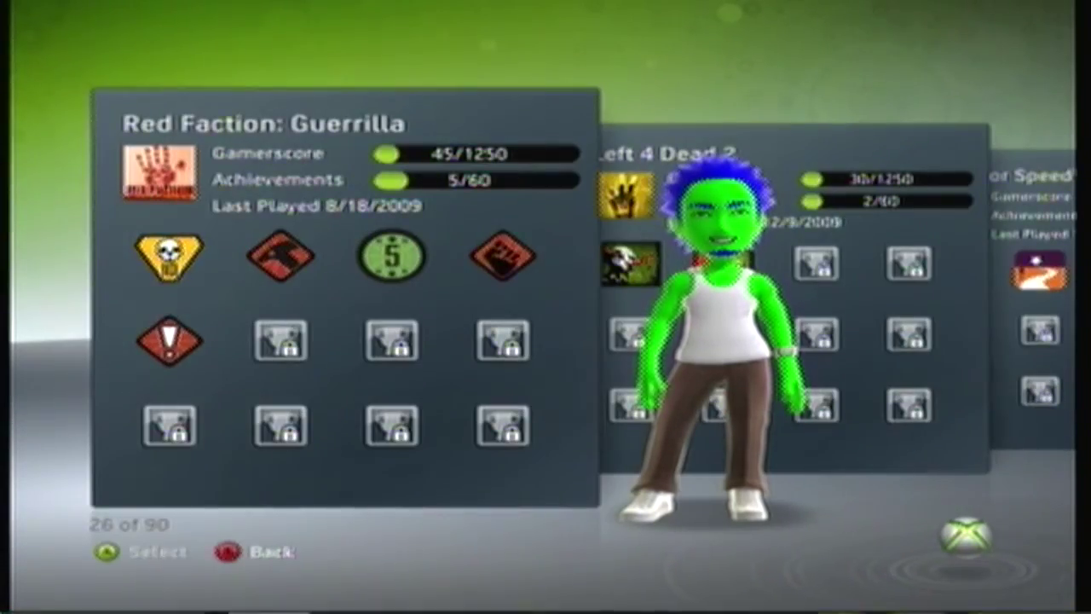
{"action": "key", "text": "Right"}
{"action": "key", "text": "Right"}
{"action": "key", "text": "Right"}
{"action": "key", "text": "Right"}
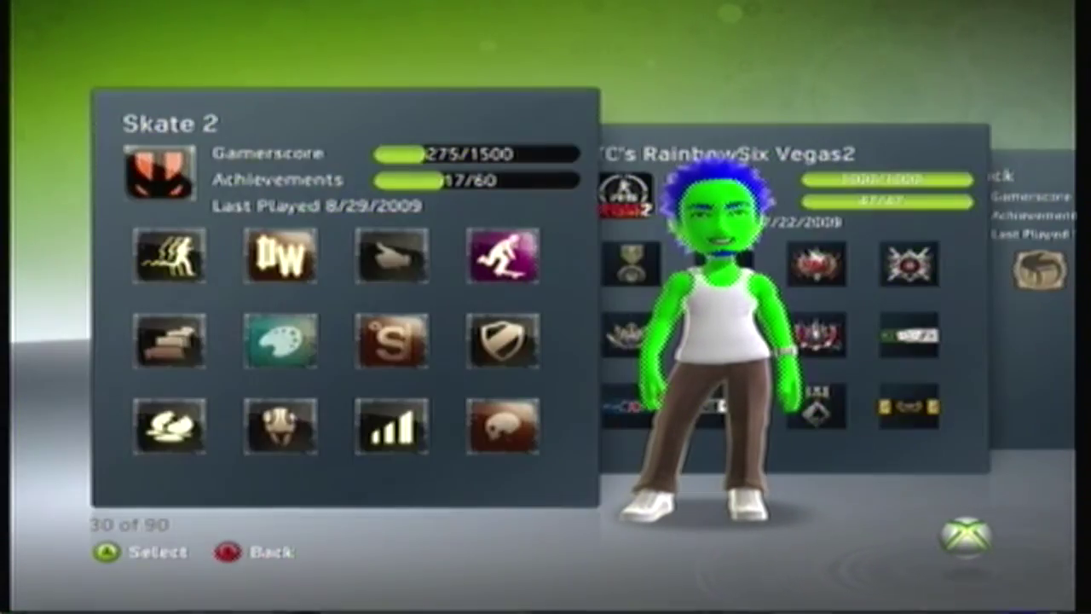
{"action": "key", "text": "Right"}
{"action": "key", "text": "Right"}
{"action": "key", "text": "Right"}
{"action": "key", "text": "Right"}
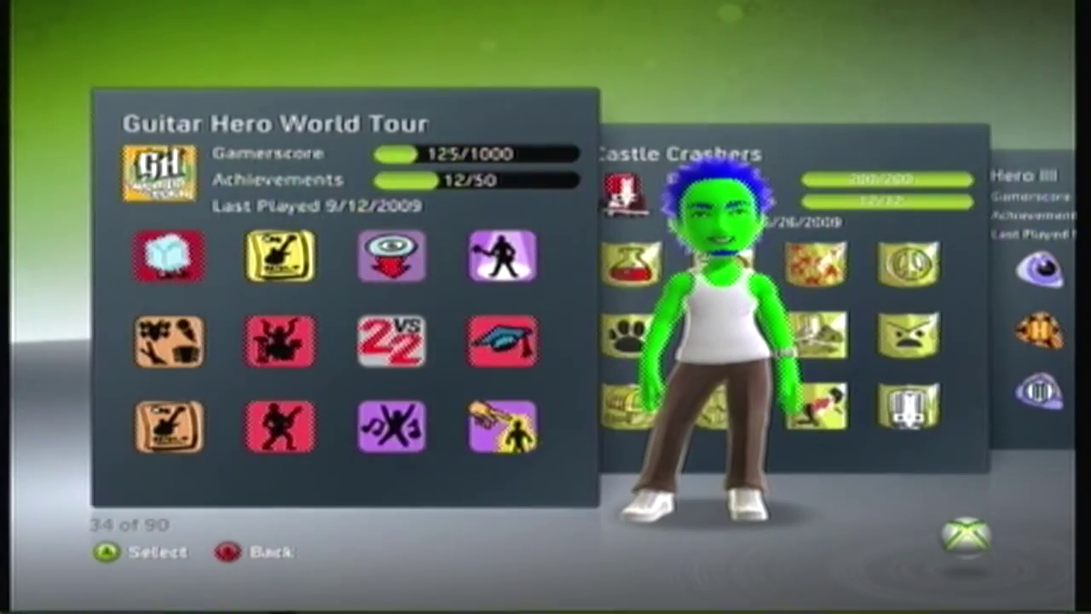
{"action": "key", "text": "Right"}
{"action": "key", "text": "Right"}
{"action": "key", "text": "Right"}
{"action": "key", "text": "Right"}
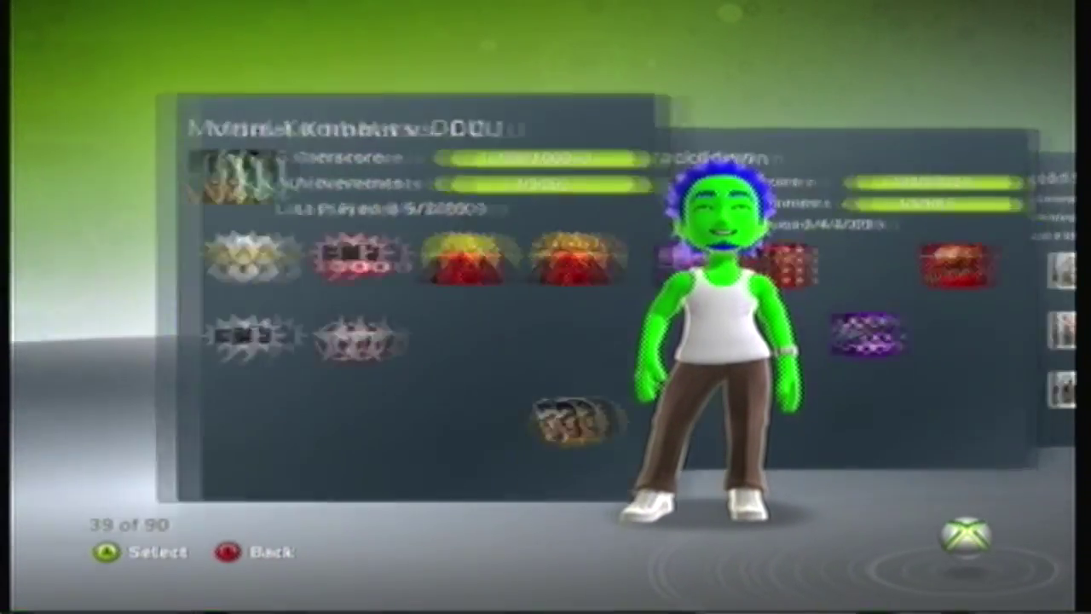